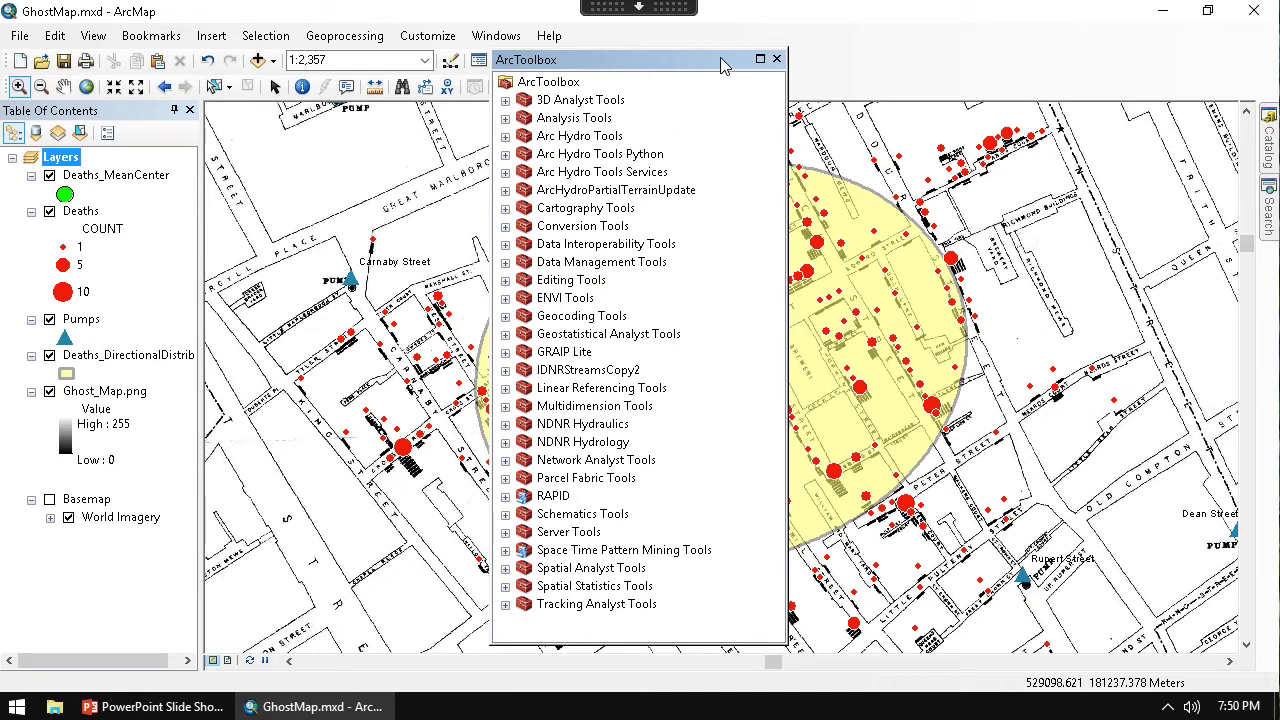
# - Dock the ArcToolbox window on the right and auto-hide it into a side tab
pyautogui.moveTo(723, 59); pyautogui.dragTo(1224, 382)
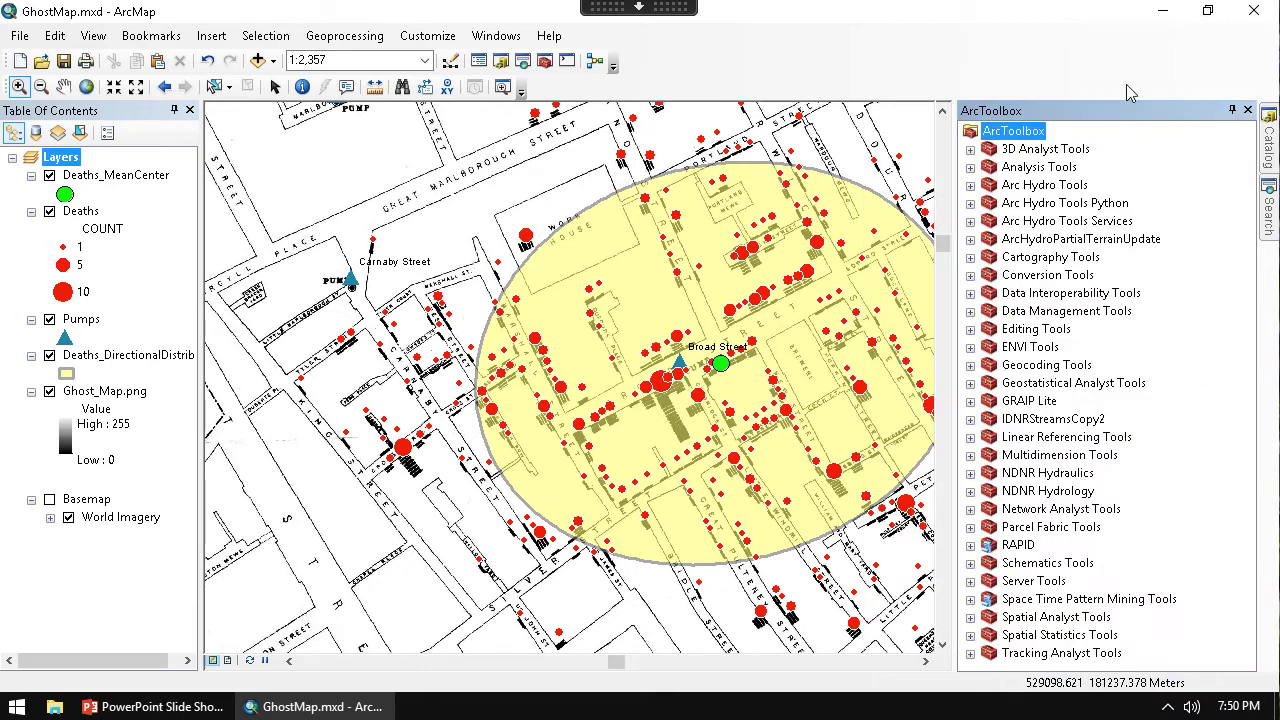
pyautogui.click(1233, 111)
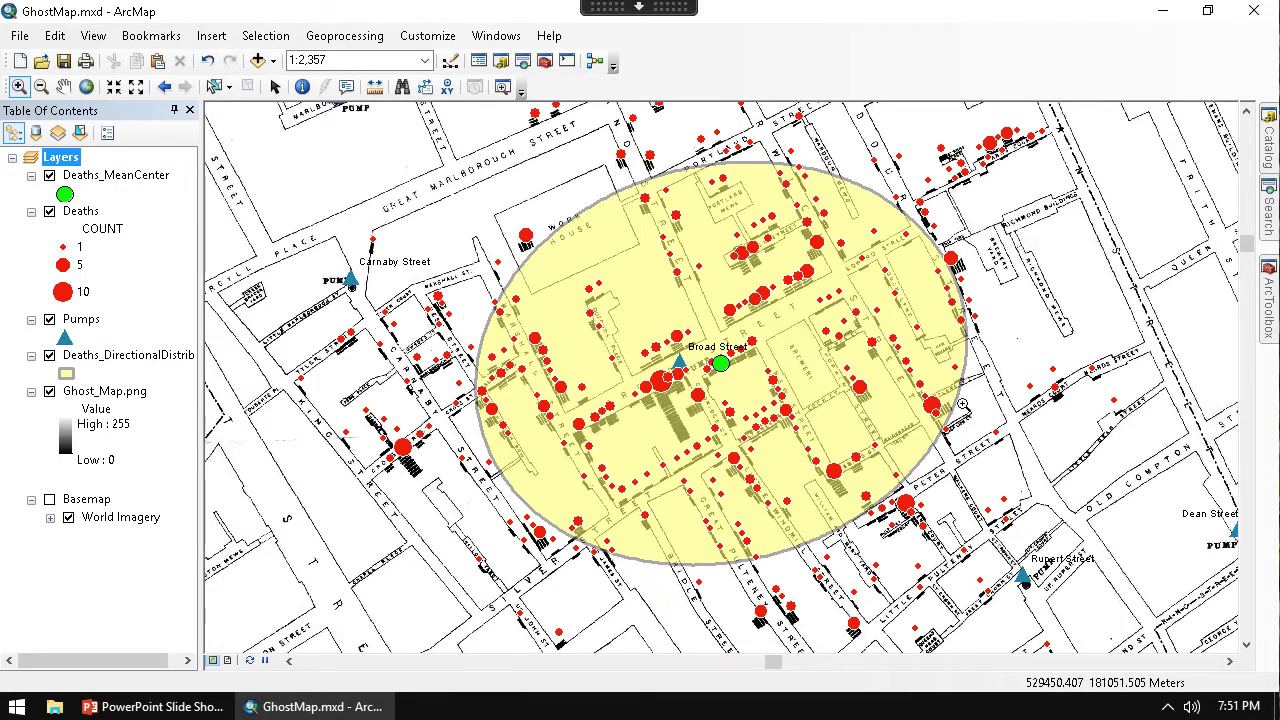
# - Zoom the map to the Pumps layer's full extent with Zoom To Layer
pyautogui.click(72, 321)
pyautogui.rightClick(79, 322)
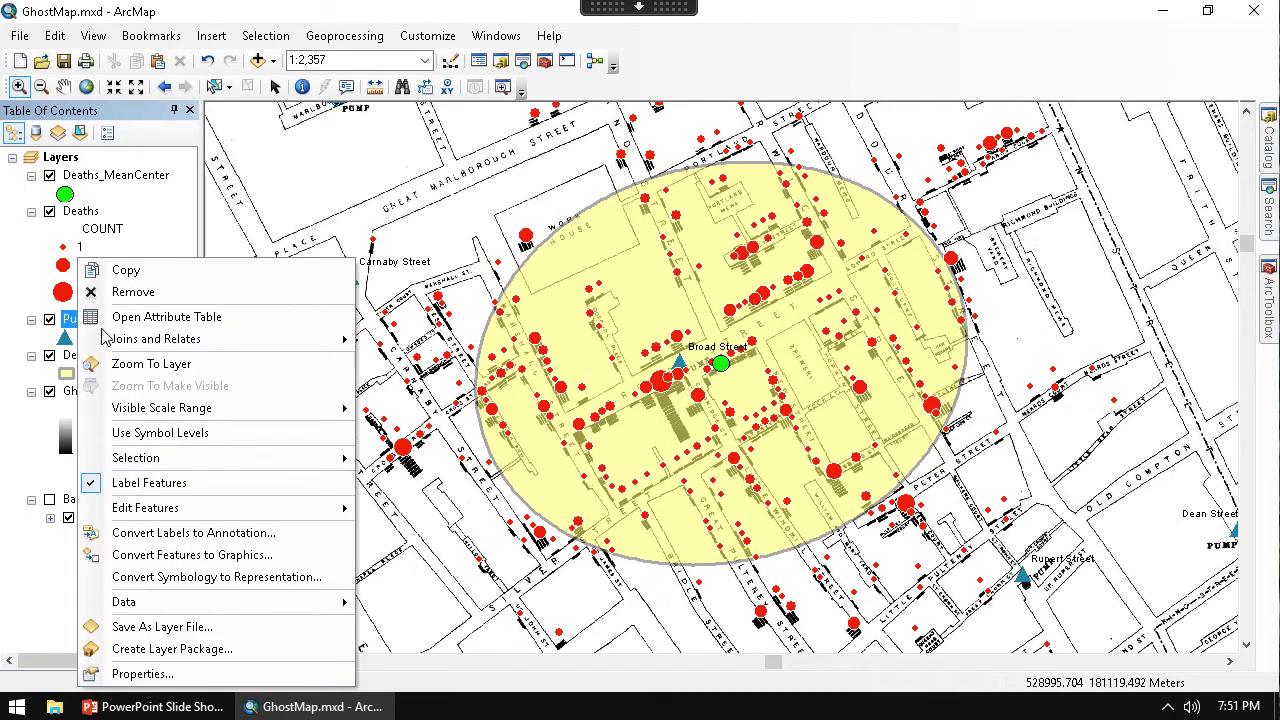
pyautogui.click(157, 366)
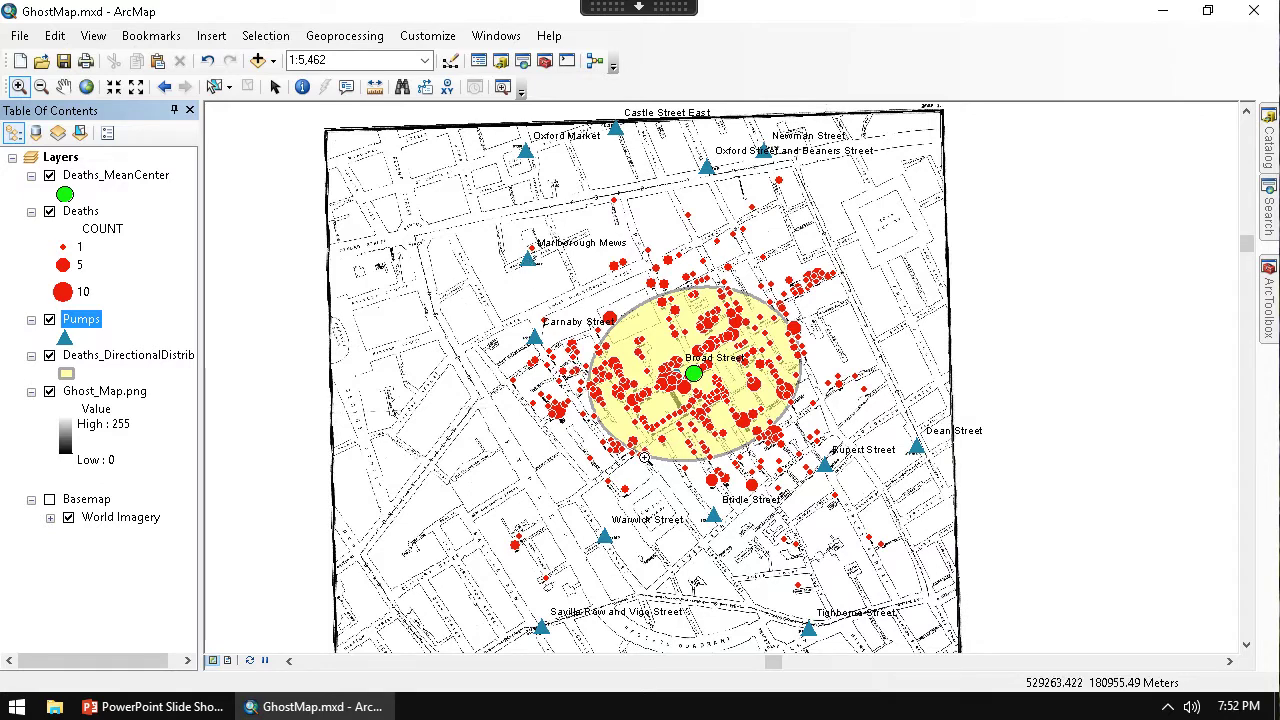
# - Turn off Deaths_DirectionalDistrib, Deaths_MeanCenter and Deaths, then switch to the PowerPoint slide show
pyautogui.click(50, 357)
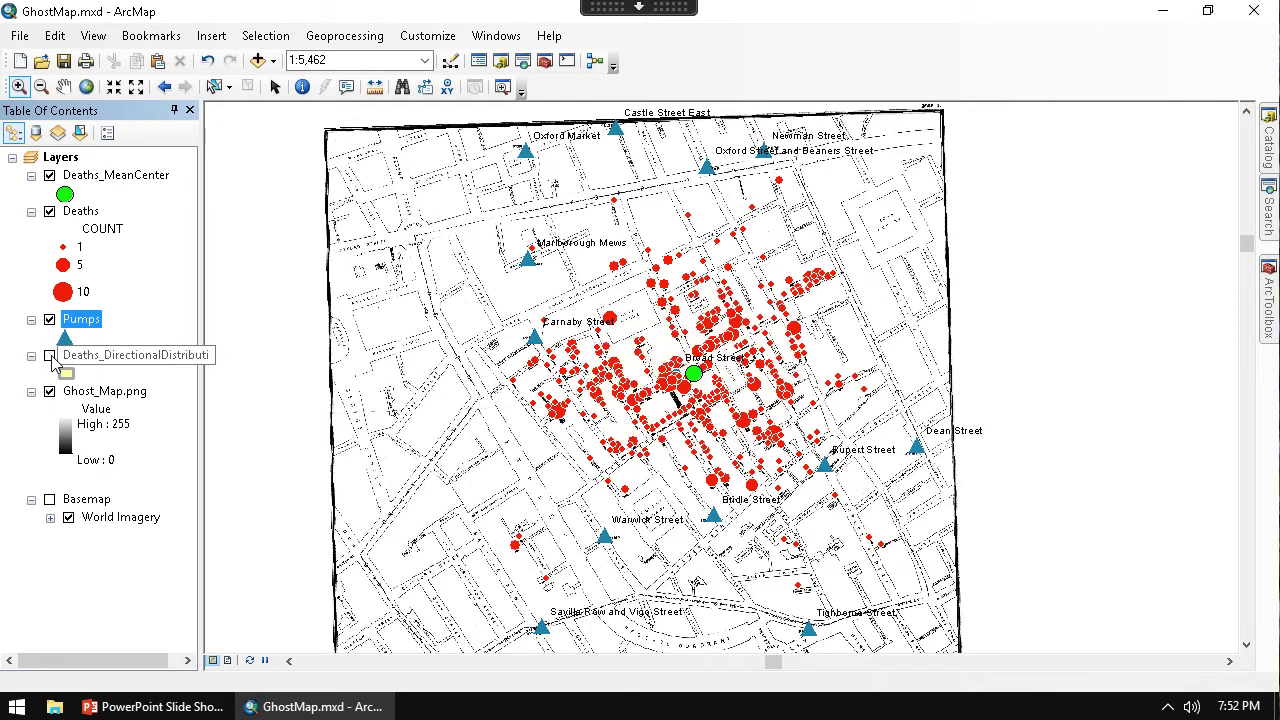
pyautogui.click(50, 178)
pyautogui.click(50, 214)
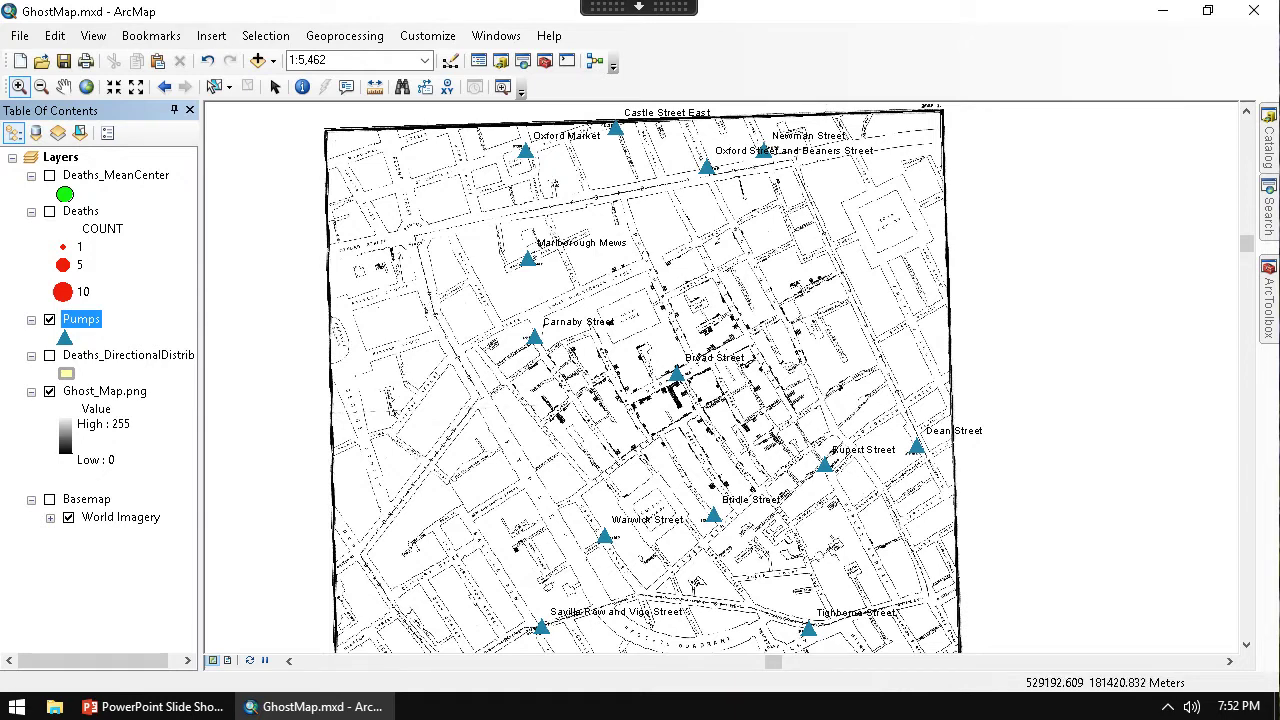
pyautogui.click(49, 211)
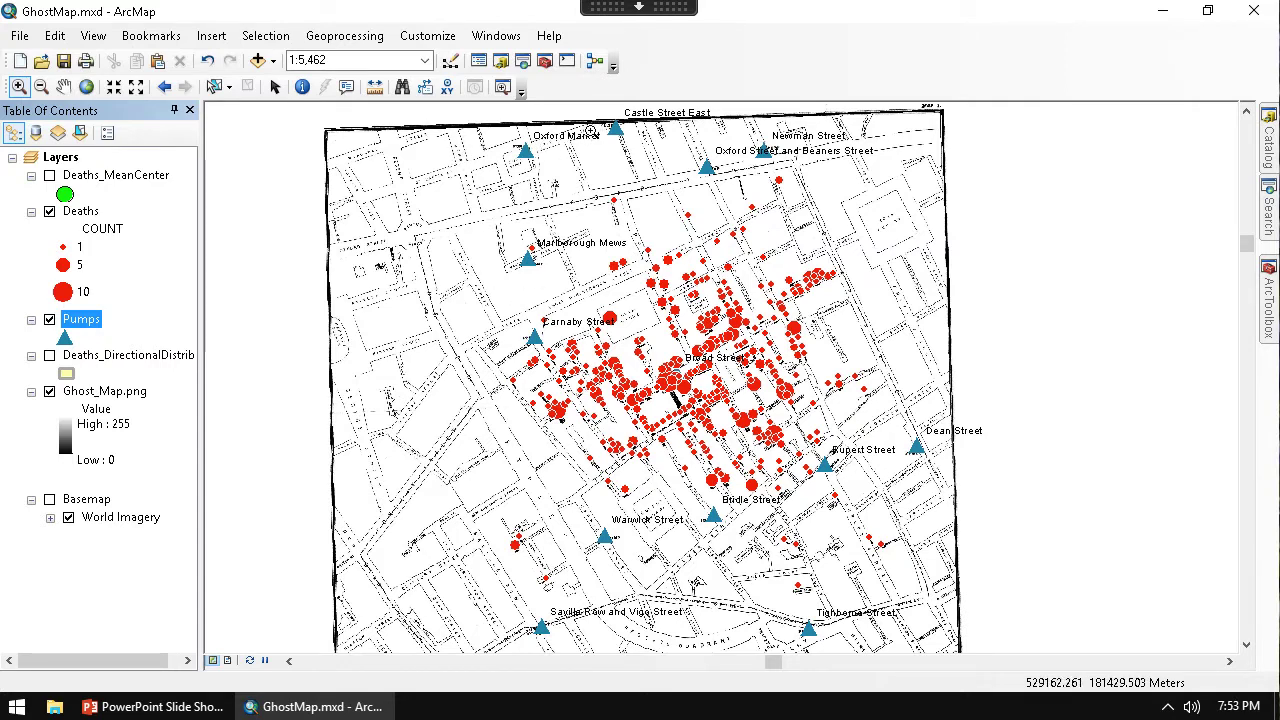
pyautogui.click(49, 211)
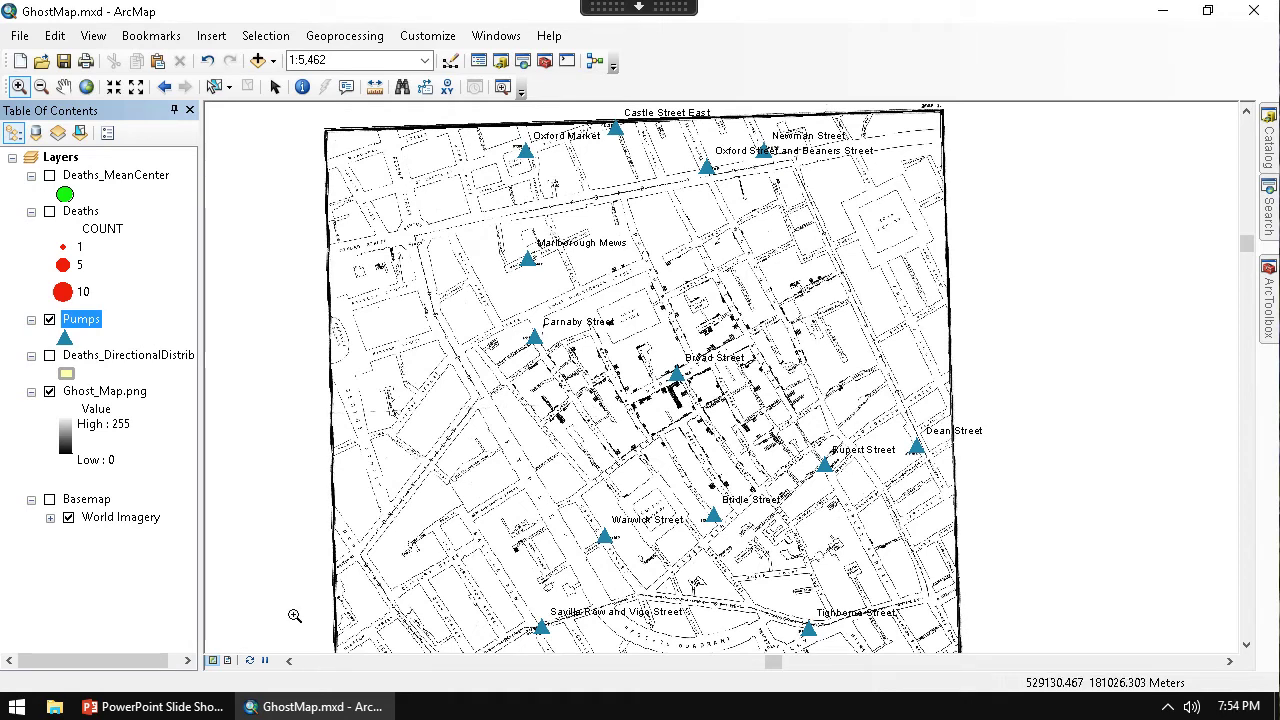
pyautogui.click(160, 707)
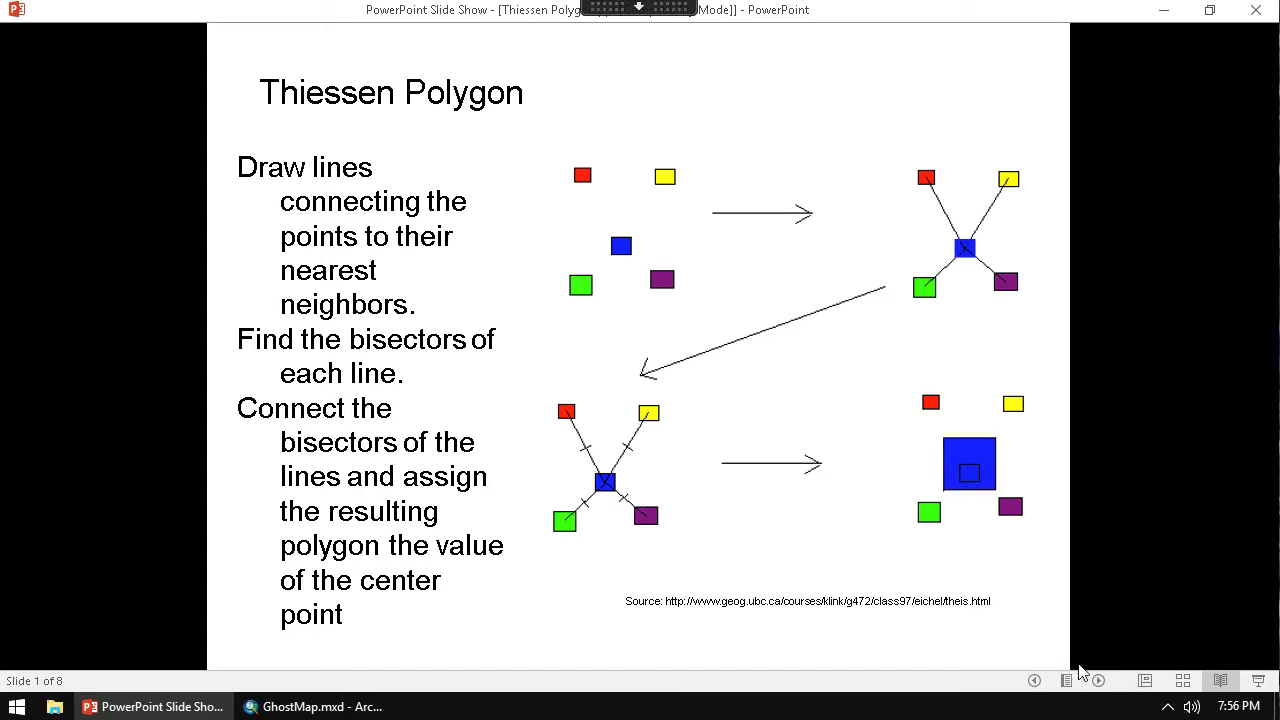
# - Advance the show to slide 2, the numbered Thiessen Polygon method with its 'Start' diagram
pyautogui.click(1099, 681)
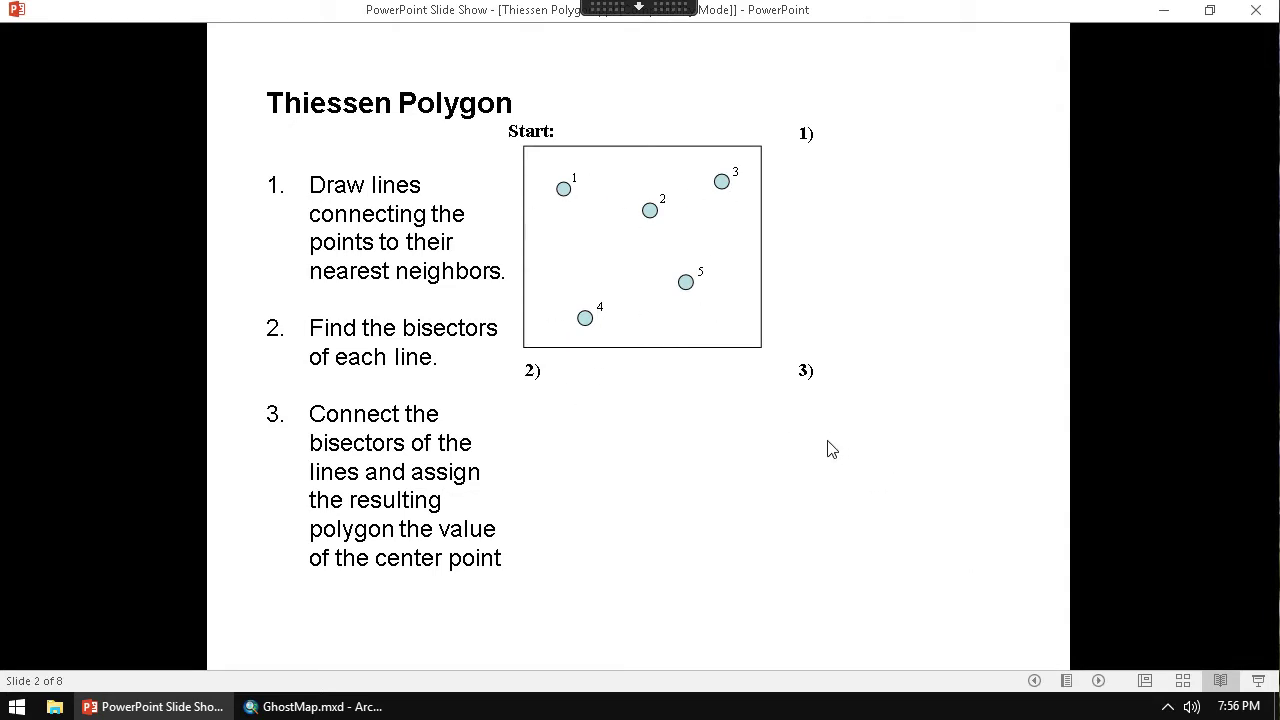
# - Reveal slide 2's neighbour-line, bisector and finished polygon boundary diagrams
pyautogui.click(1094, 684)
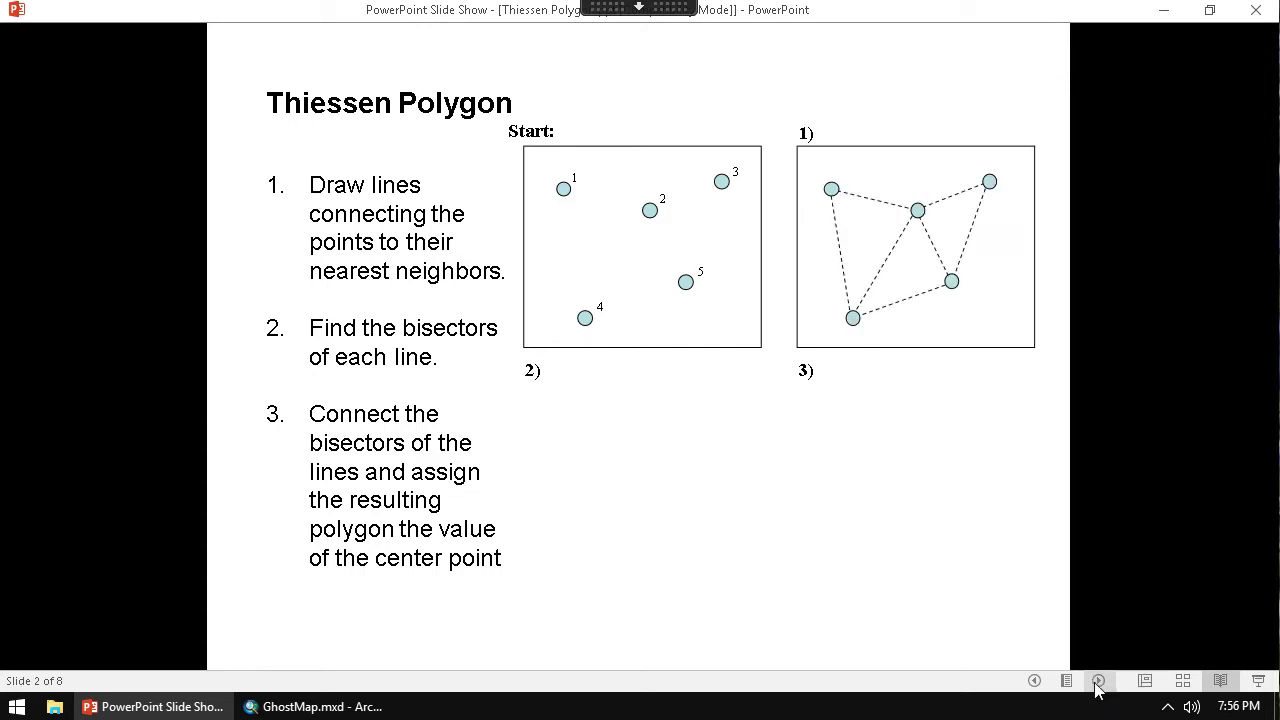
pyautogui.click(1097, 684)
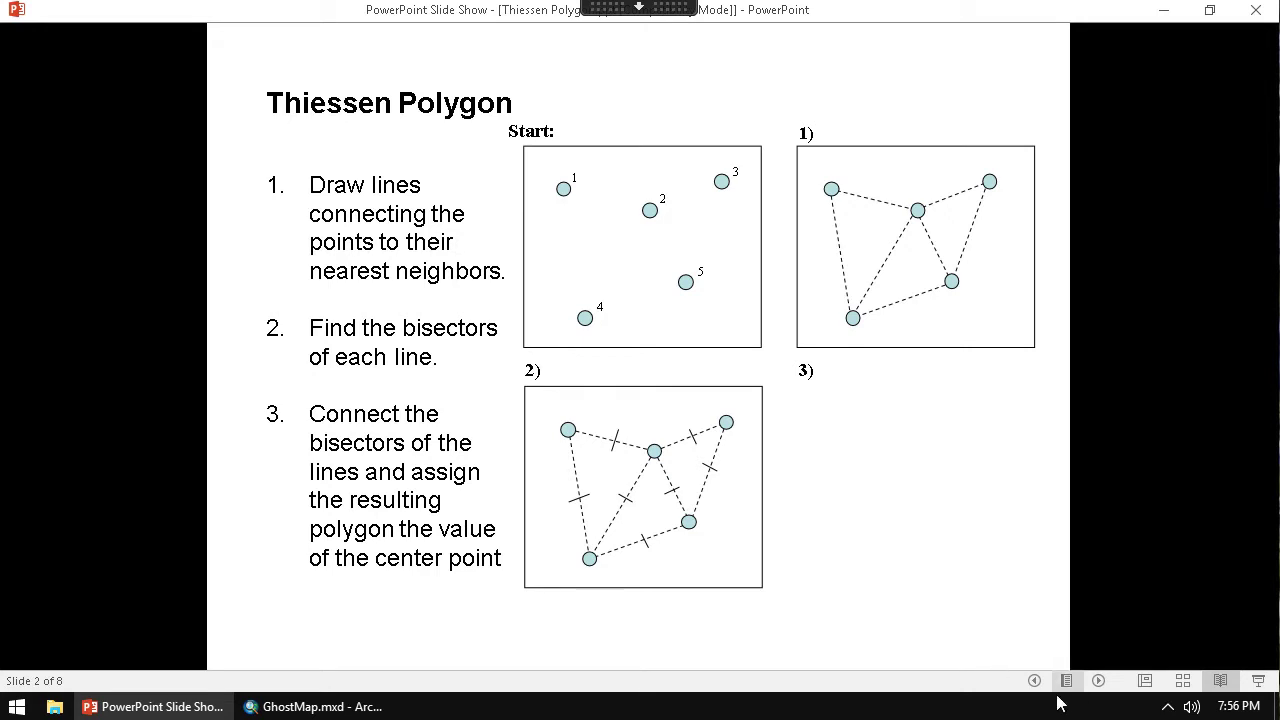
pyautogui.click(1097, 684)
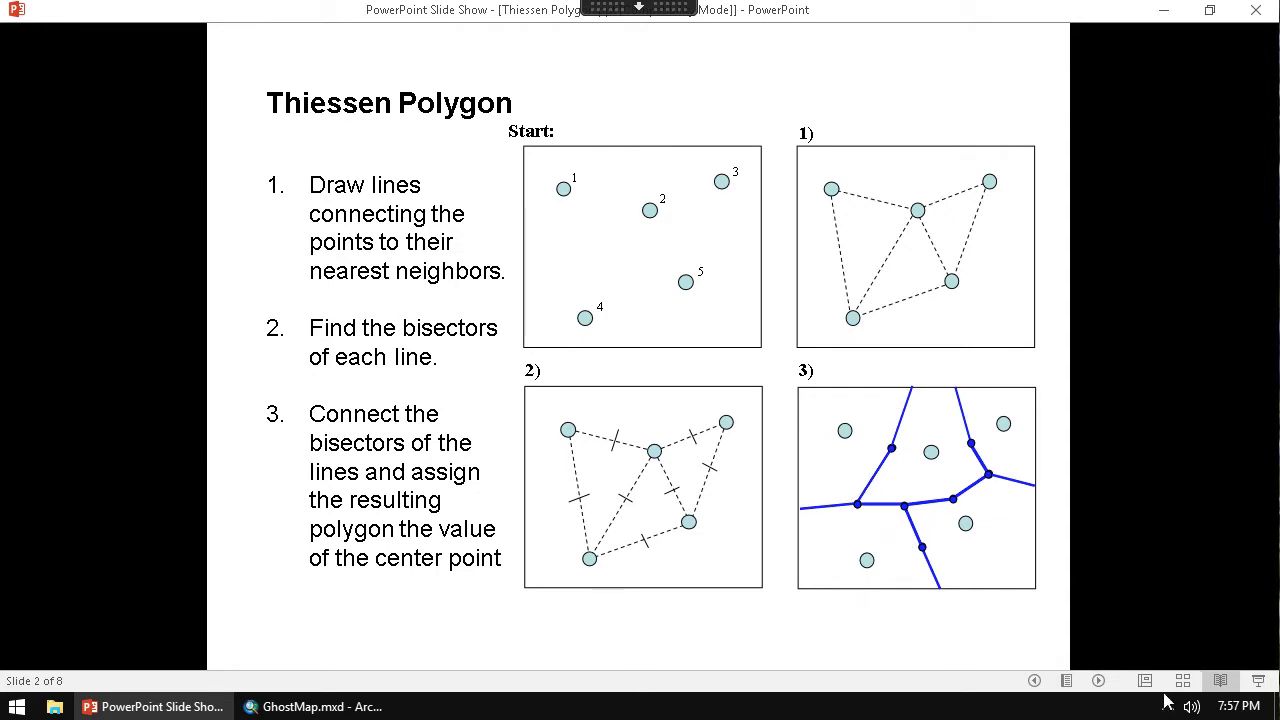
# - Step through the points, neighbour lines, midpoints, bisectors, polygon network and sampled-locations slides to the show's end
pyautogui.click(1099, 682)
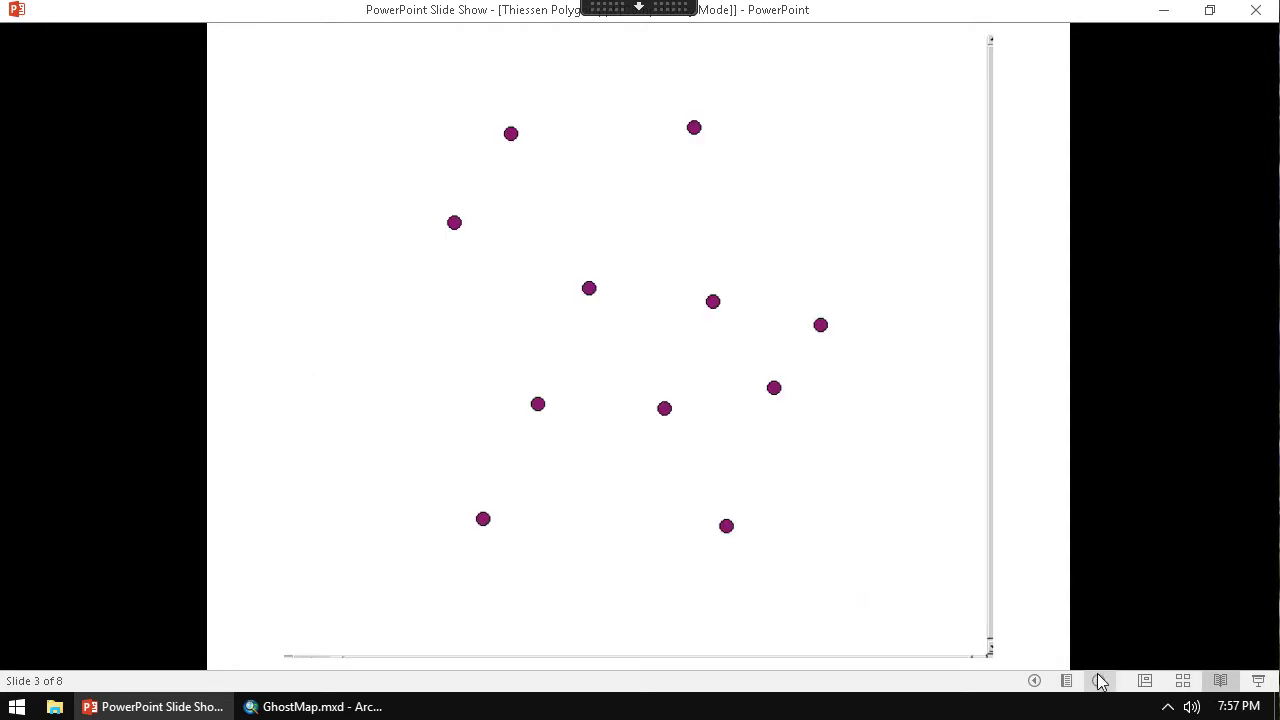
pyautogui.click(1099, 682)
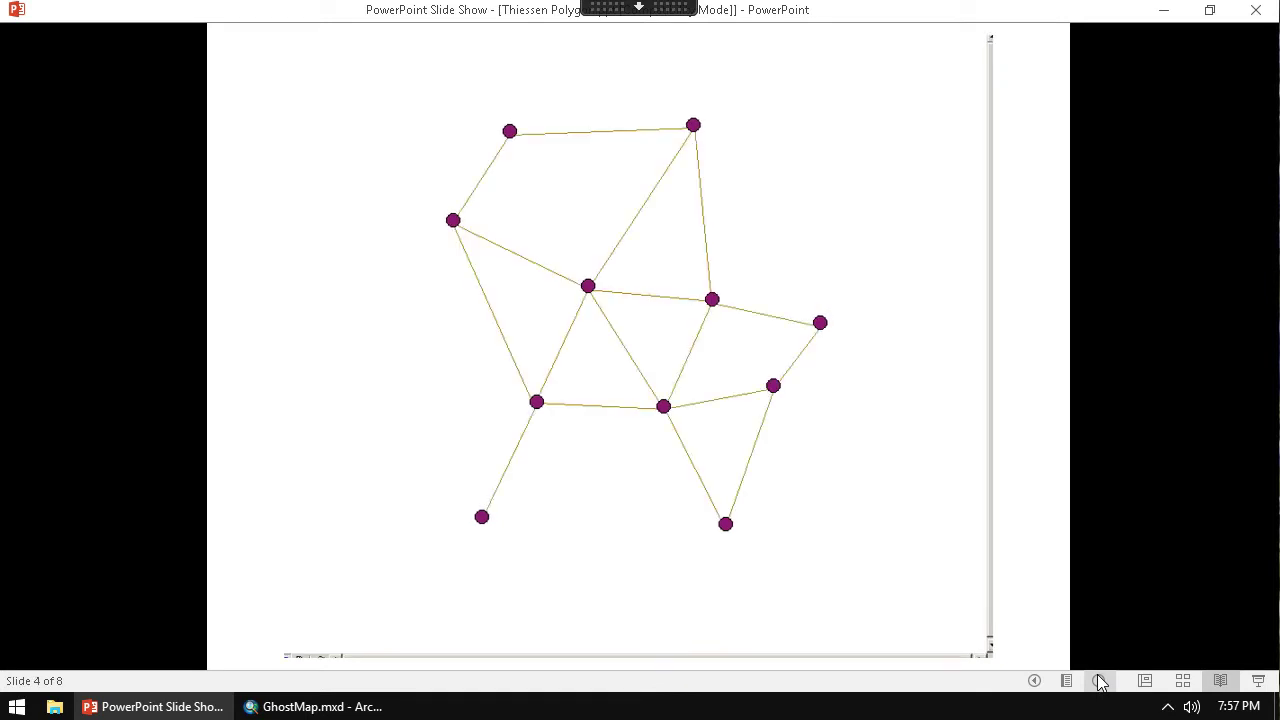
pyautogui.click(1099, 682)
pyautogui.click(1099, 682)
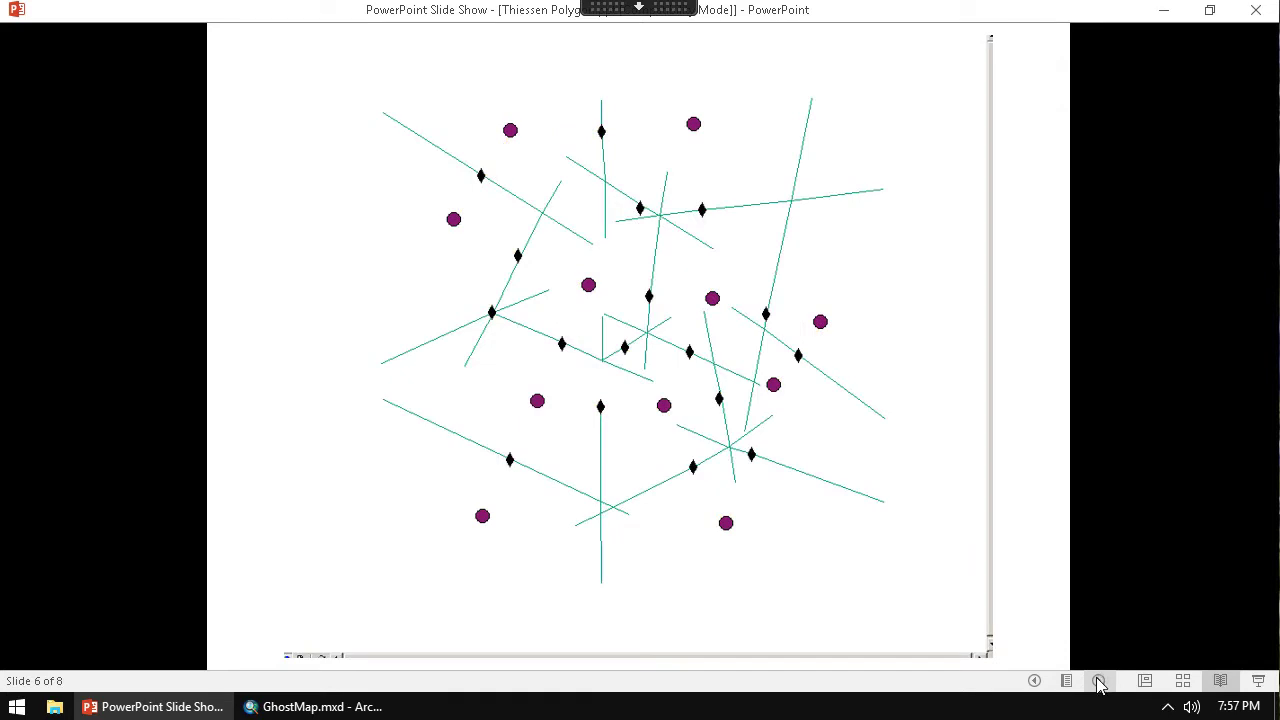
pyautogui.click(1099, 682)
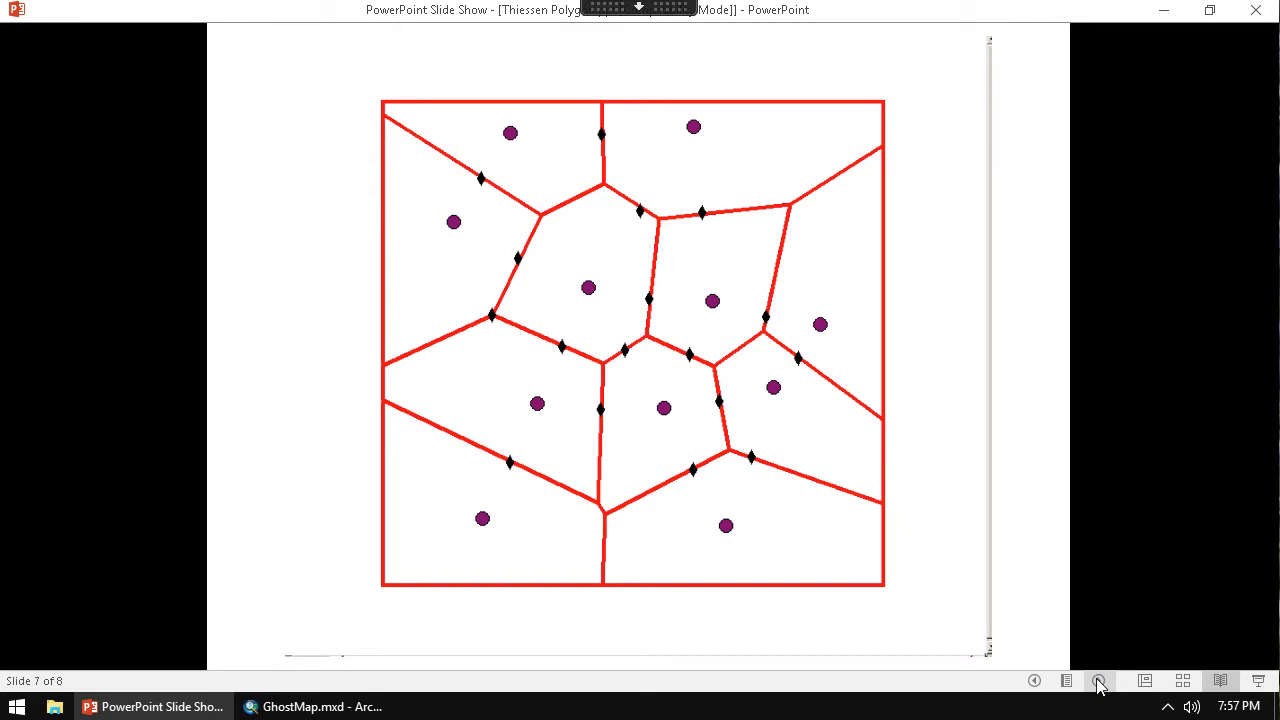
pyautogui.click(1099, 682)
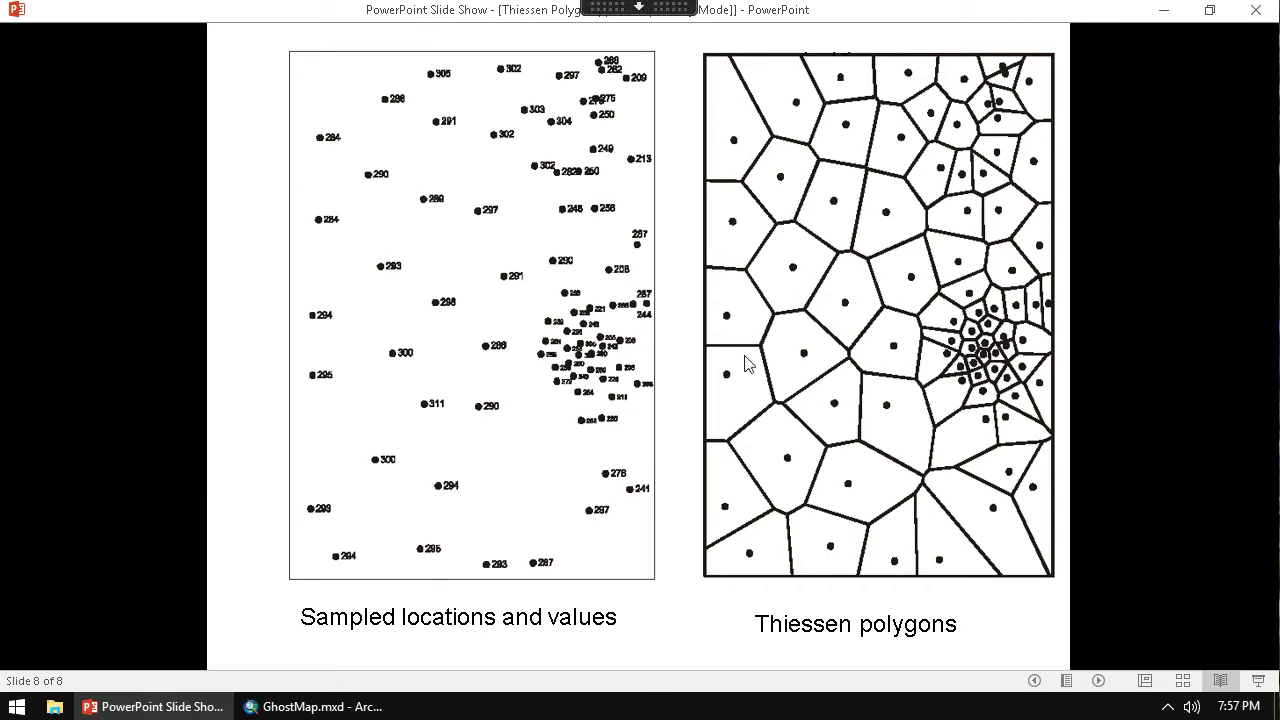
pyautogui.click(1099, 681)
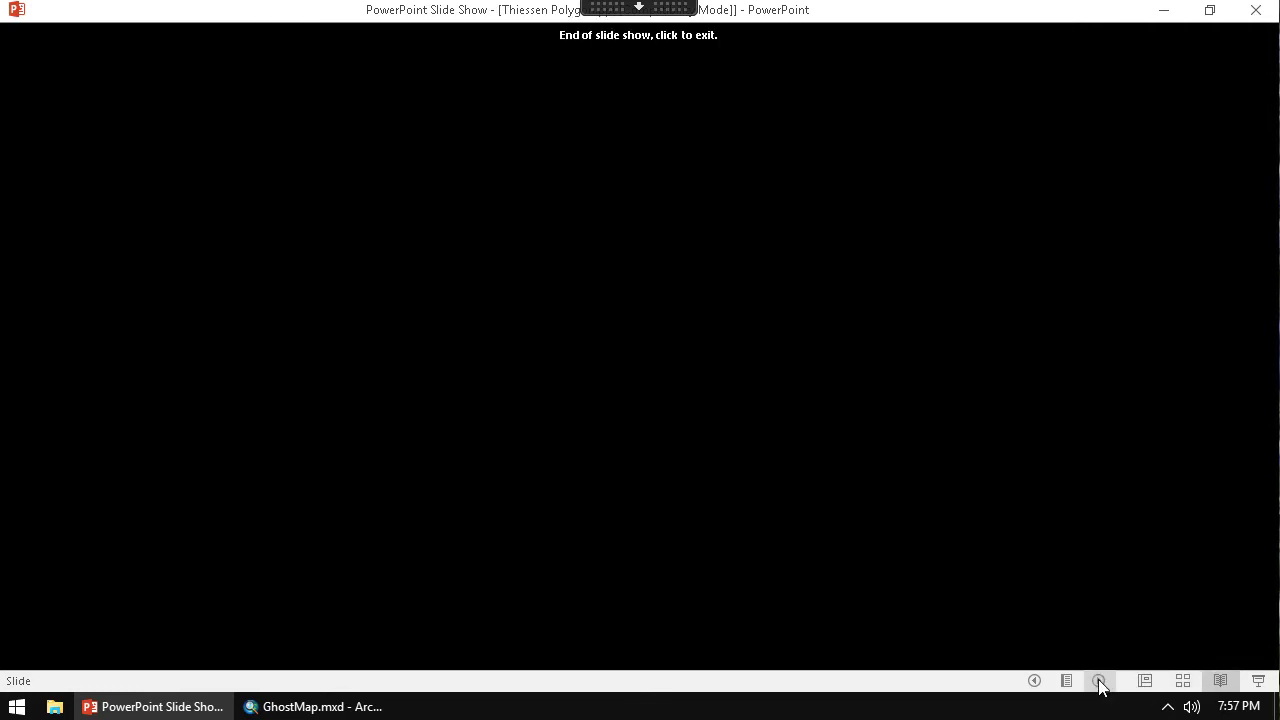
# - Minimize the slide show, open ArcToolbox and expand Analysis Tools
pyautogui.click(1164, 10)
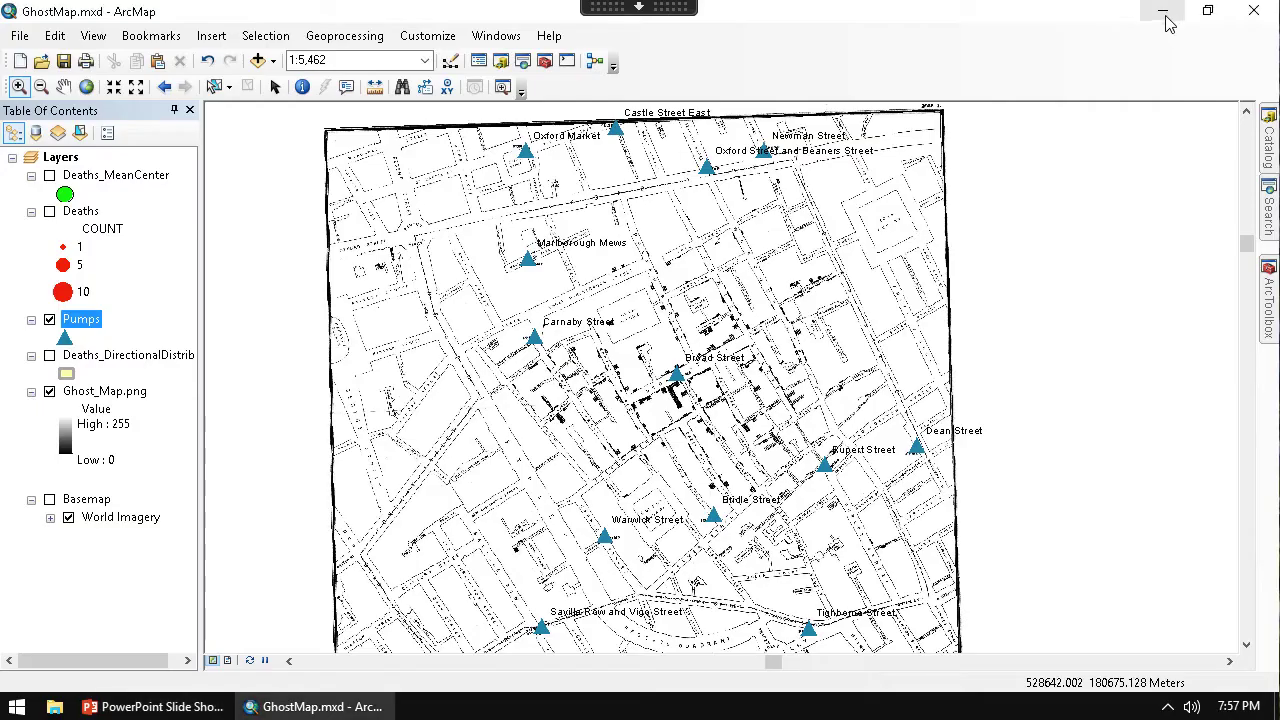
pyautogui.click(544, 62)
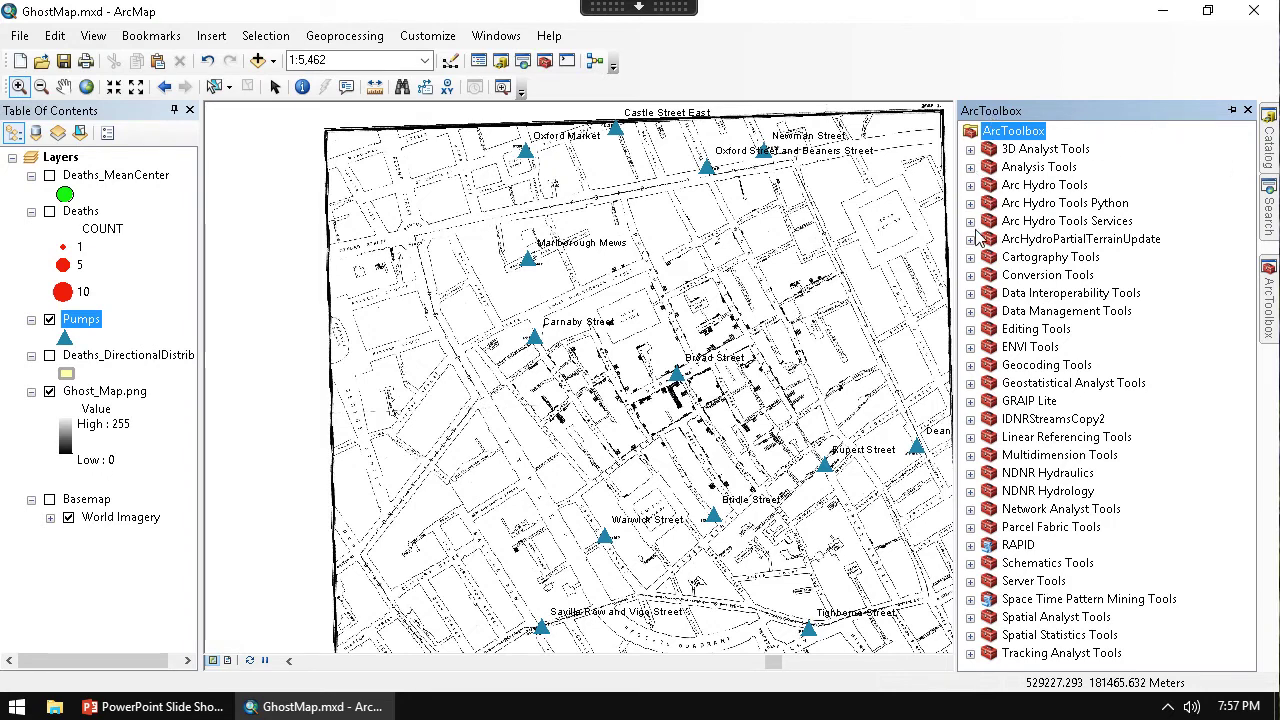
pyautogui.click(970, 168)
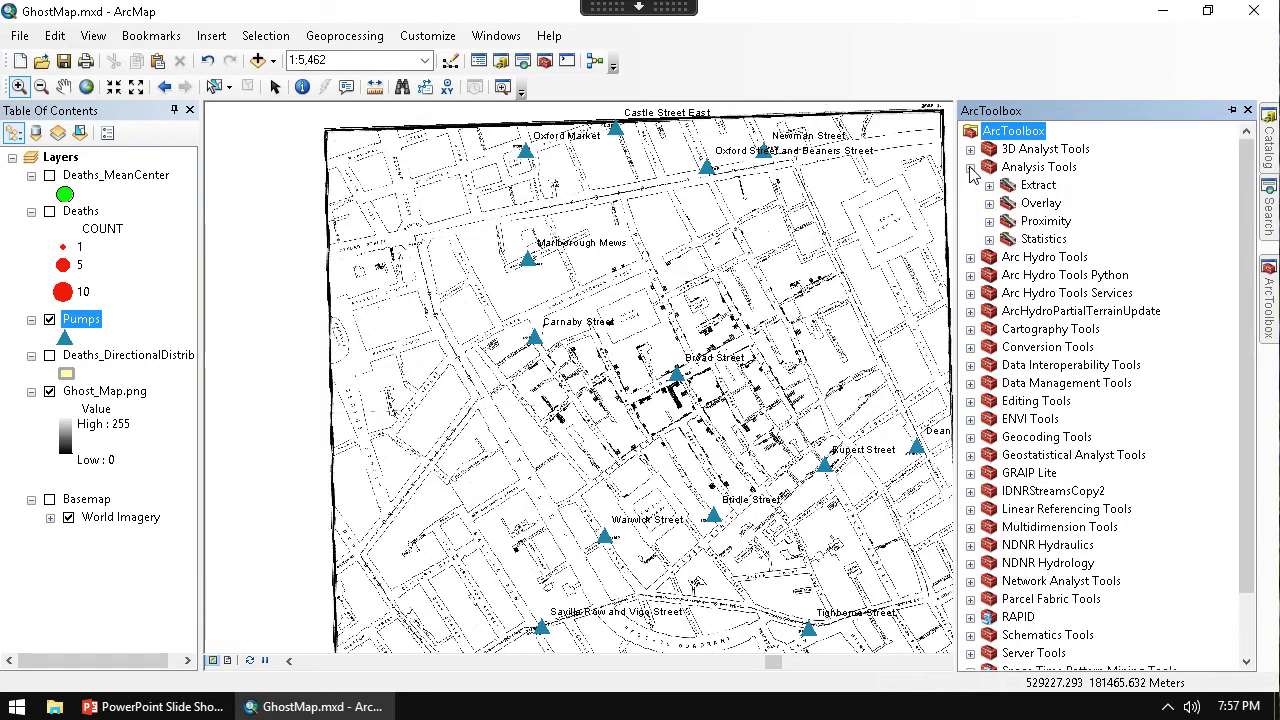
pyautogui.click(419, 35)
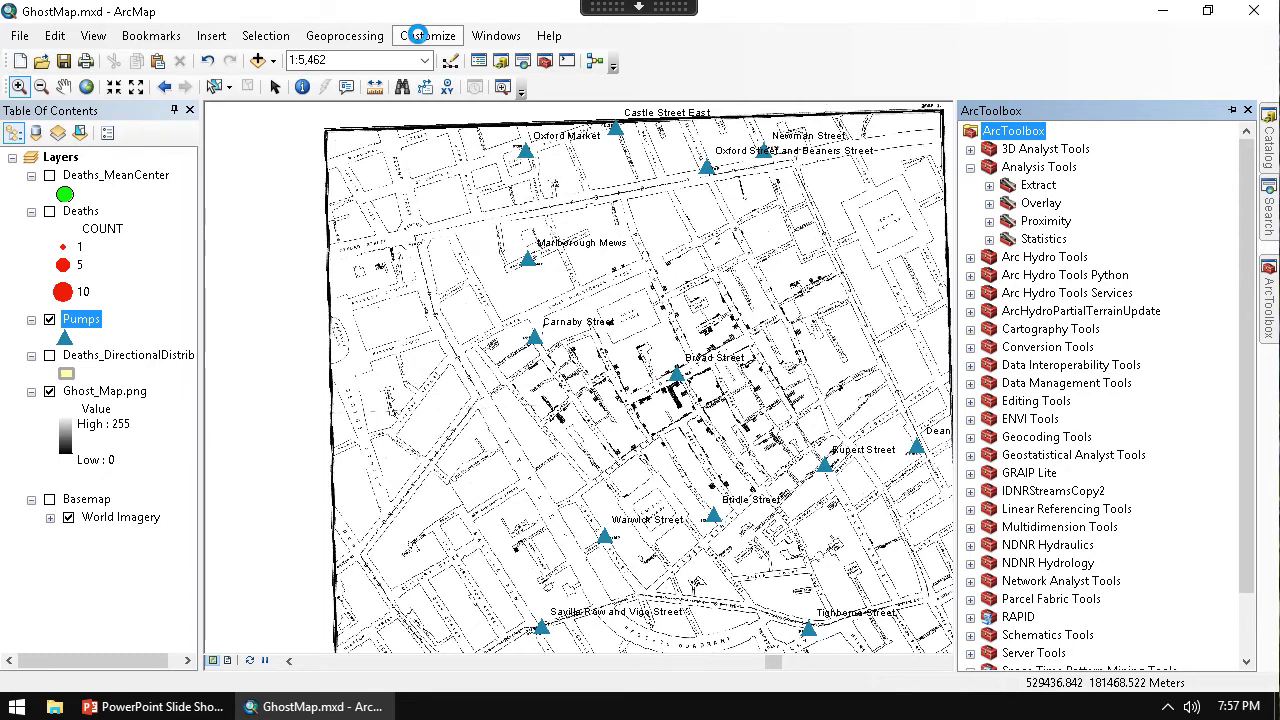
pyautogui.click(419, 35)
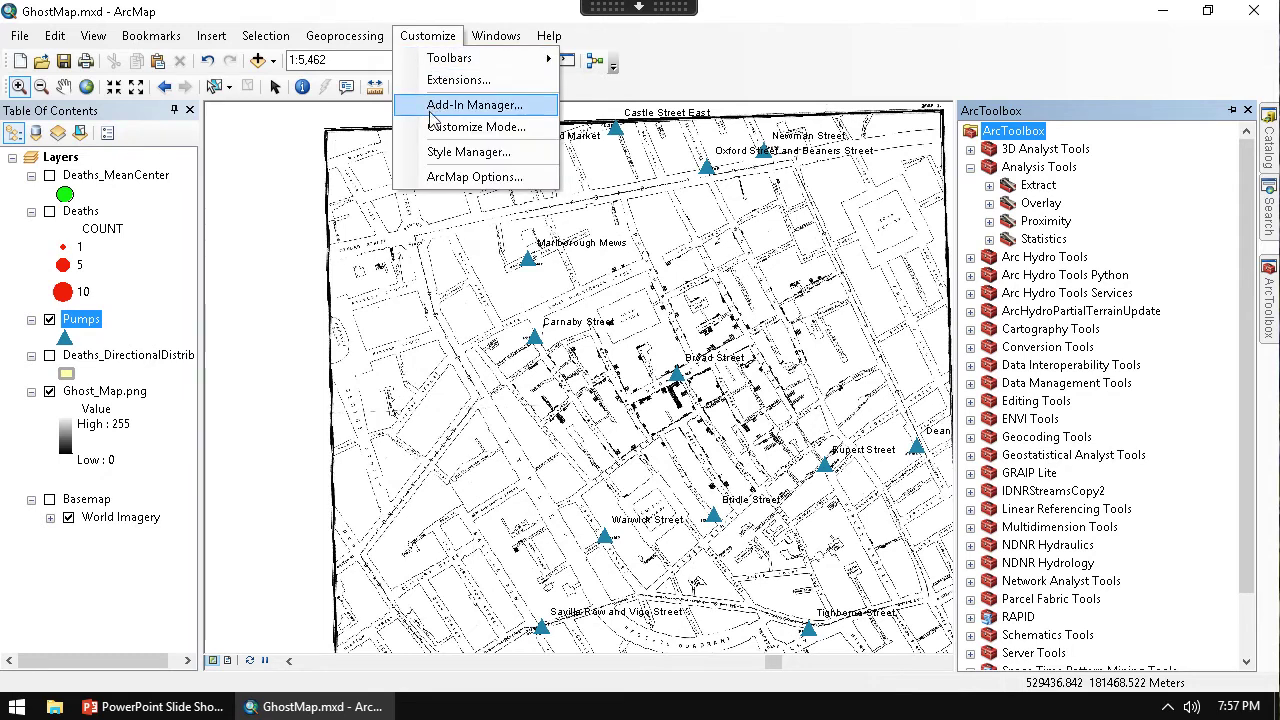
pyautogui.click(449, 80)
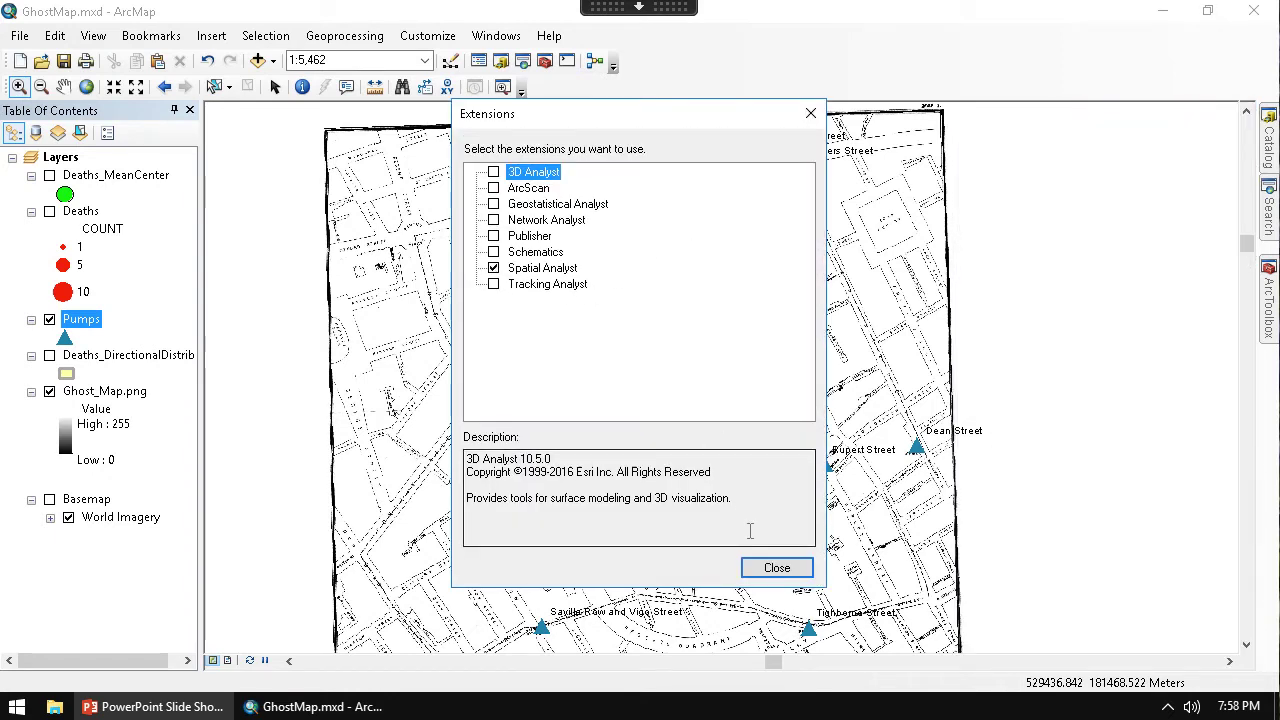
pyautogui.click(775, 567)
pyautogui.moveTo(1268, 300)
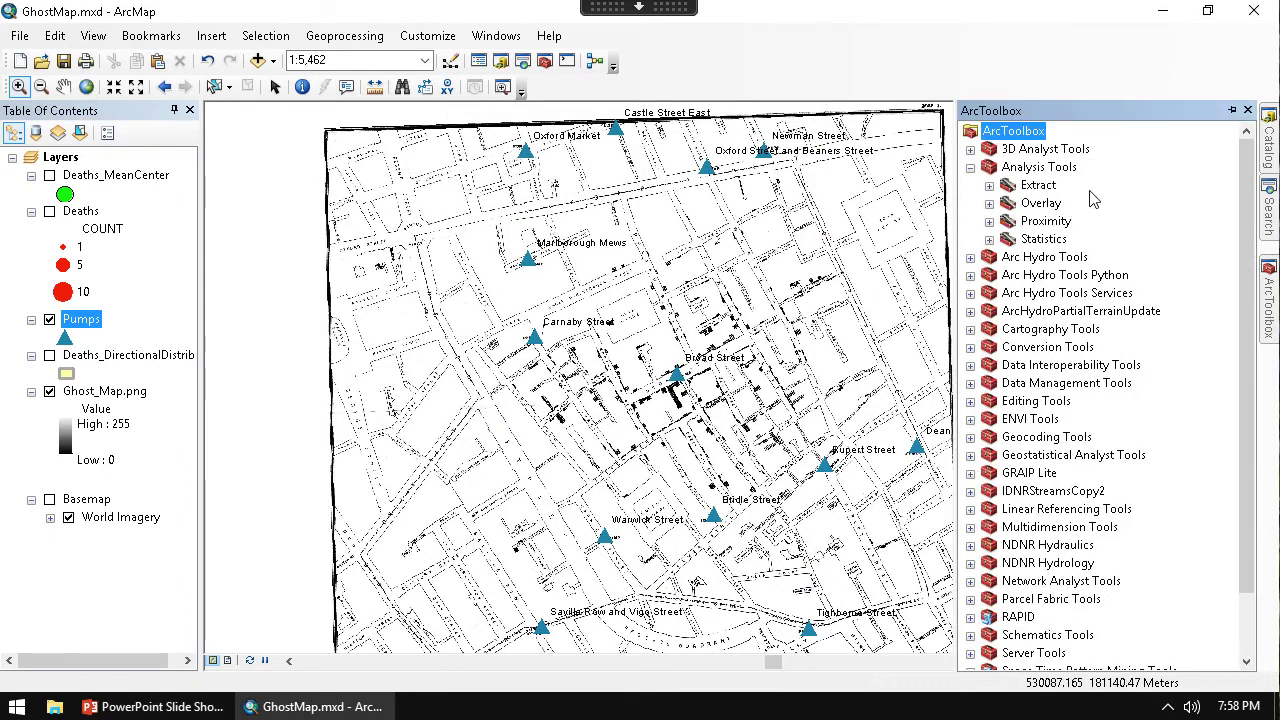
# - Expand the Proximity and Statistics toolsets, briefly opening and closing Extract and Overlay
pyautogui.click(994, 222)
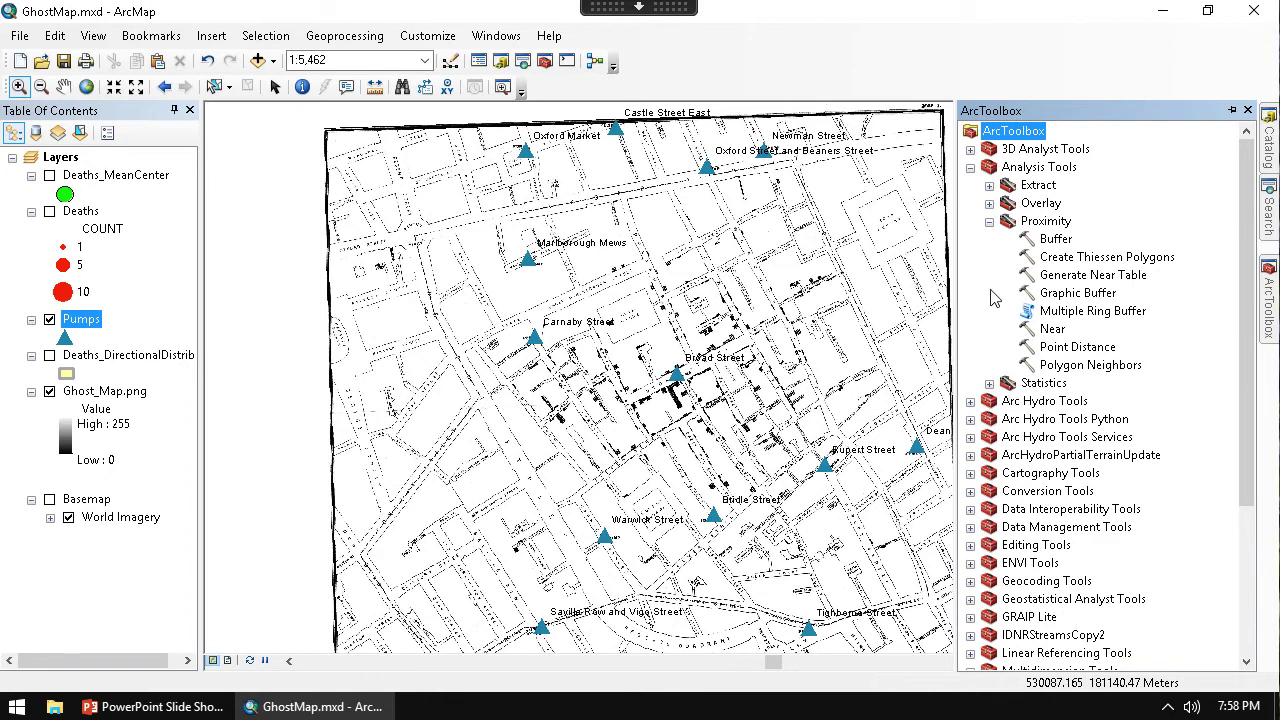
pyautogui.click(989, 186)
pyautogui.click(989, 186)
pyautogui.click(989, 204)
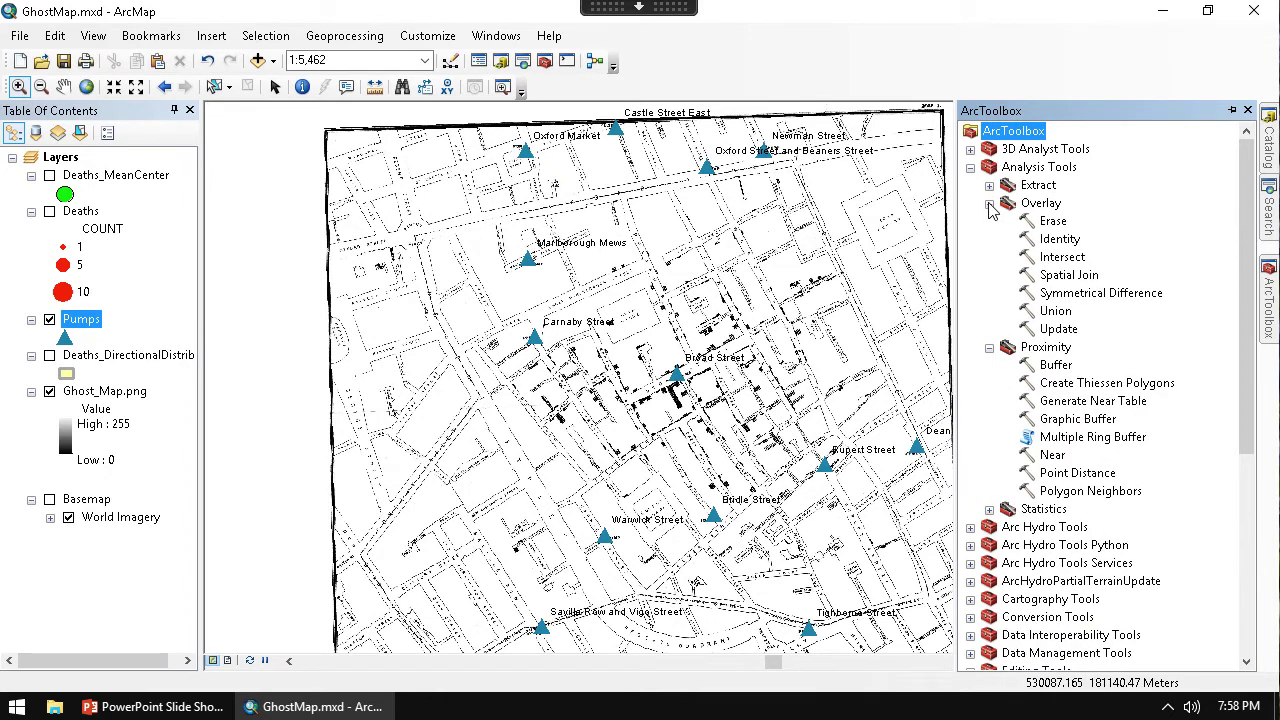
pyautogui.click(989, 204)
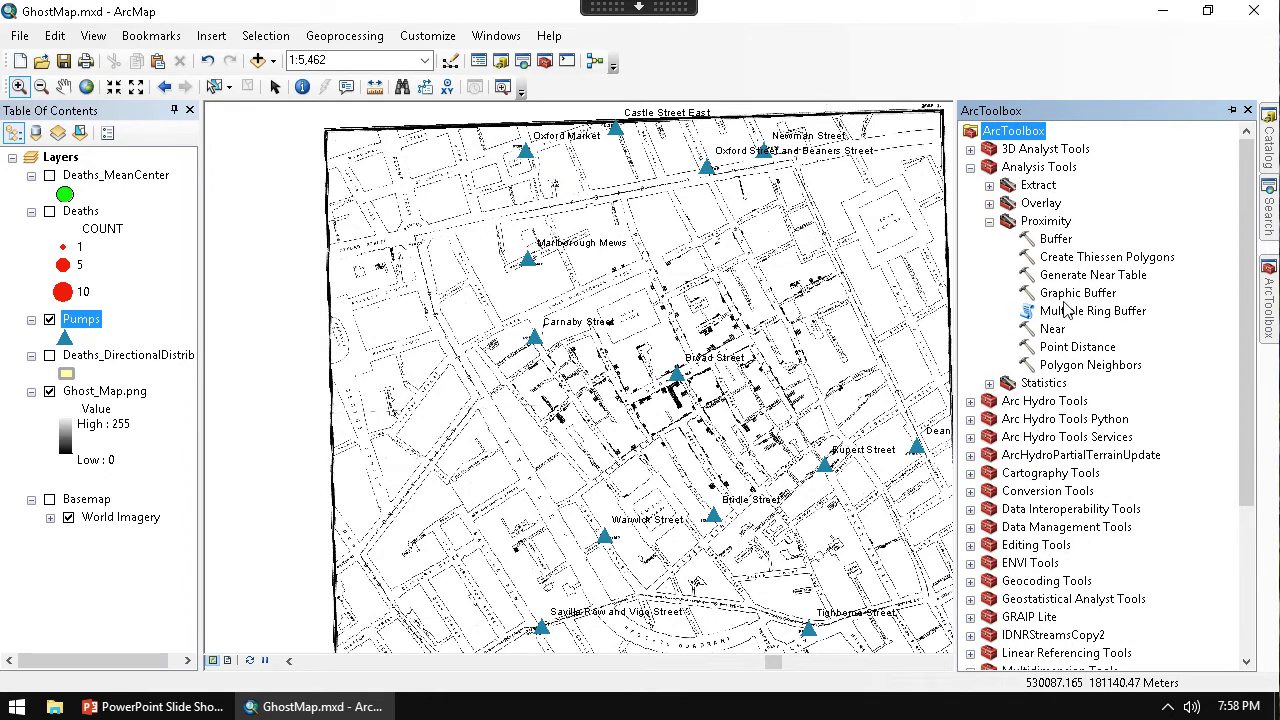
pyautogui.click(989, 383)
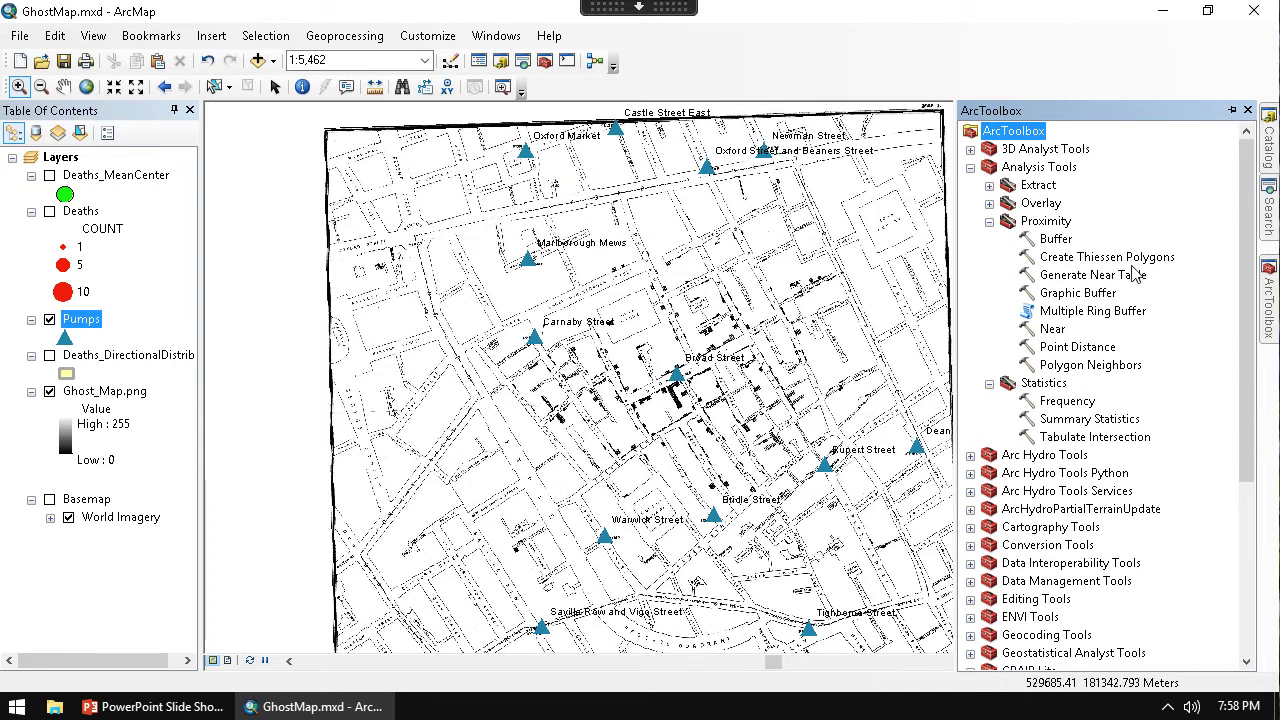
# - Briefly open and dismiss the Customize and Geoprocessing menus
pyautogui.click(440, 38)
pyautogui.press('Escape')
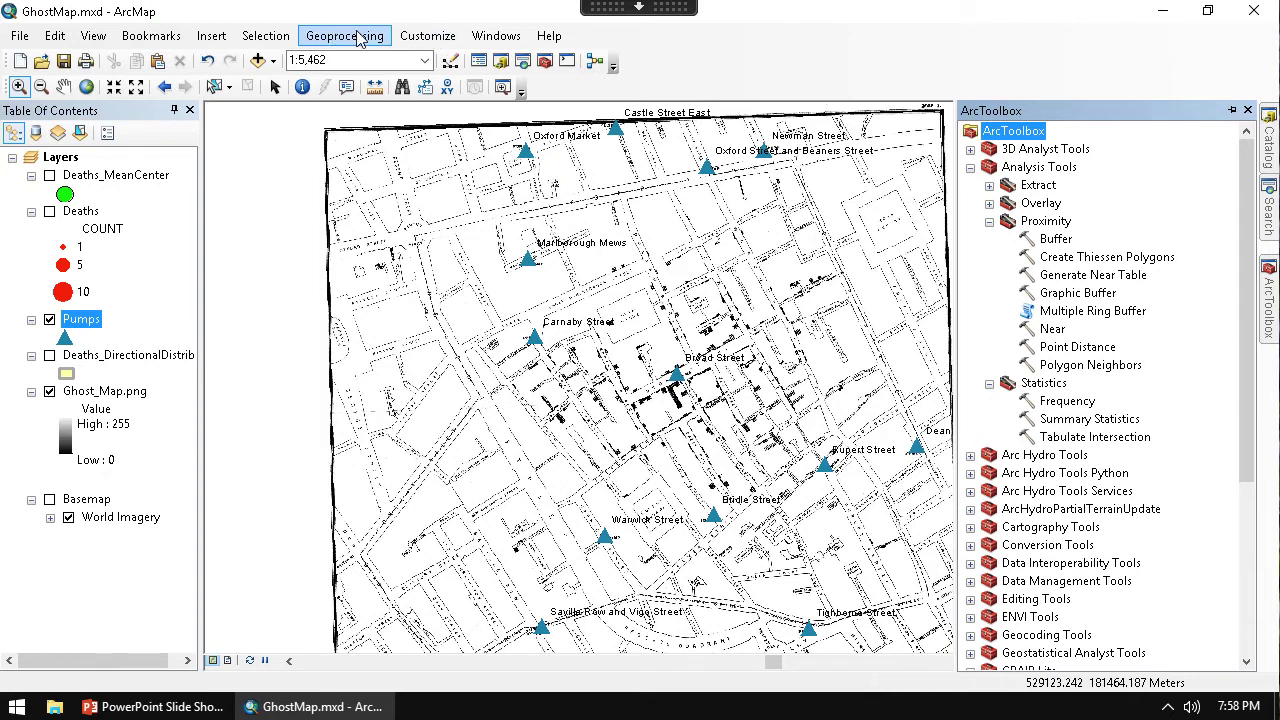
pyautogui.click(355, 37)
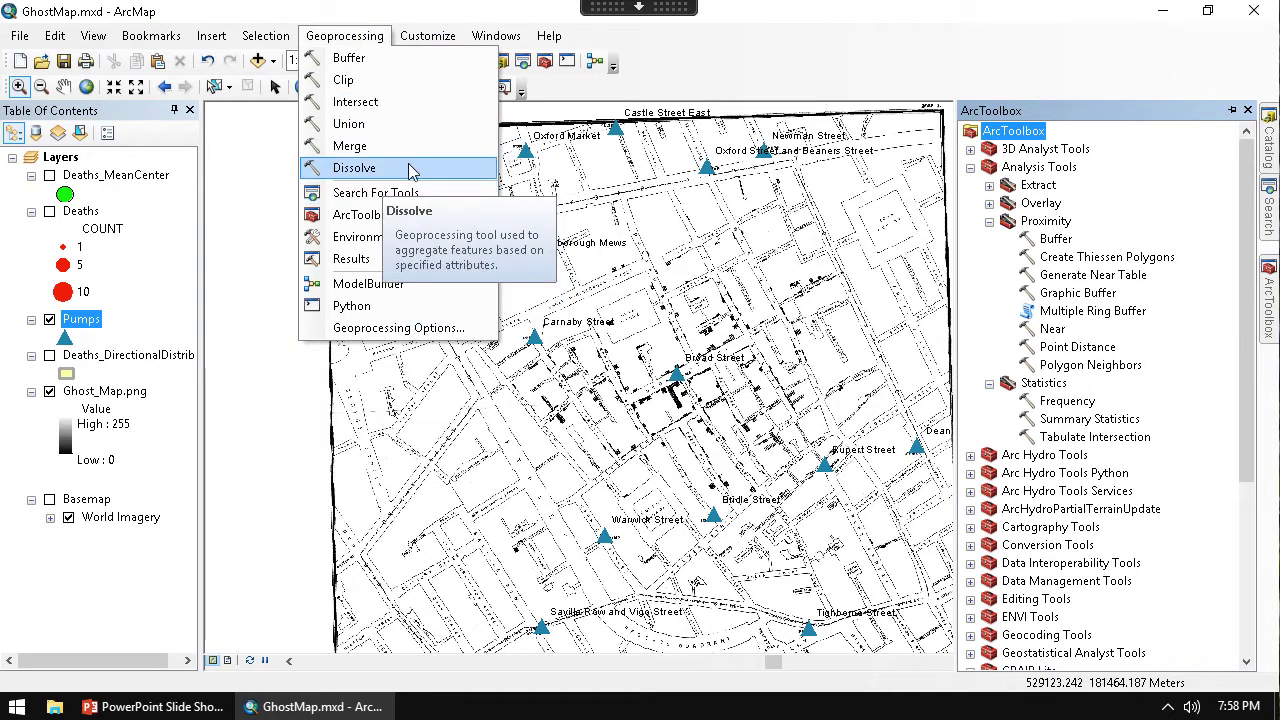
pyautogui.click(1016, 67)
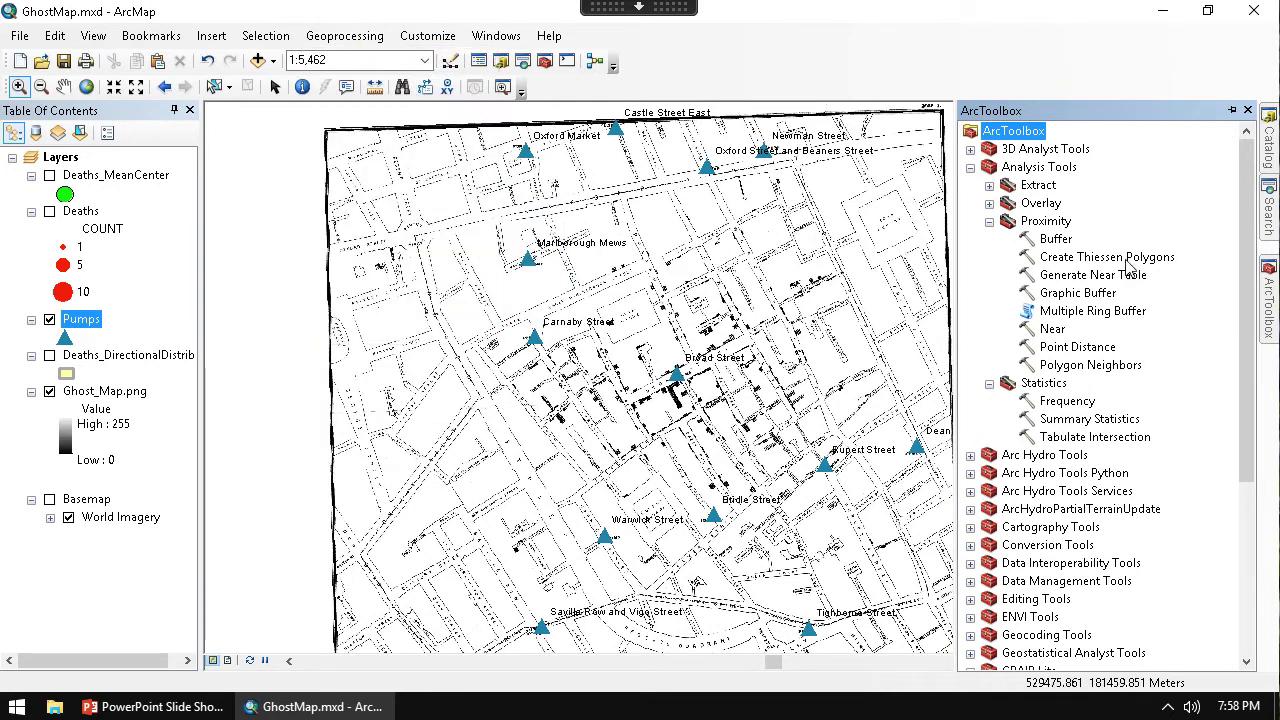
# - Run Create Thiessen Polygons with Pumps as input and Output Fields set to ALL
pyautogui.click(1125, 257)
pyautogui.doubleClick(1125, 257)
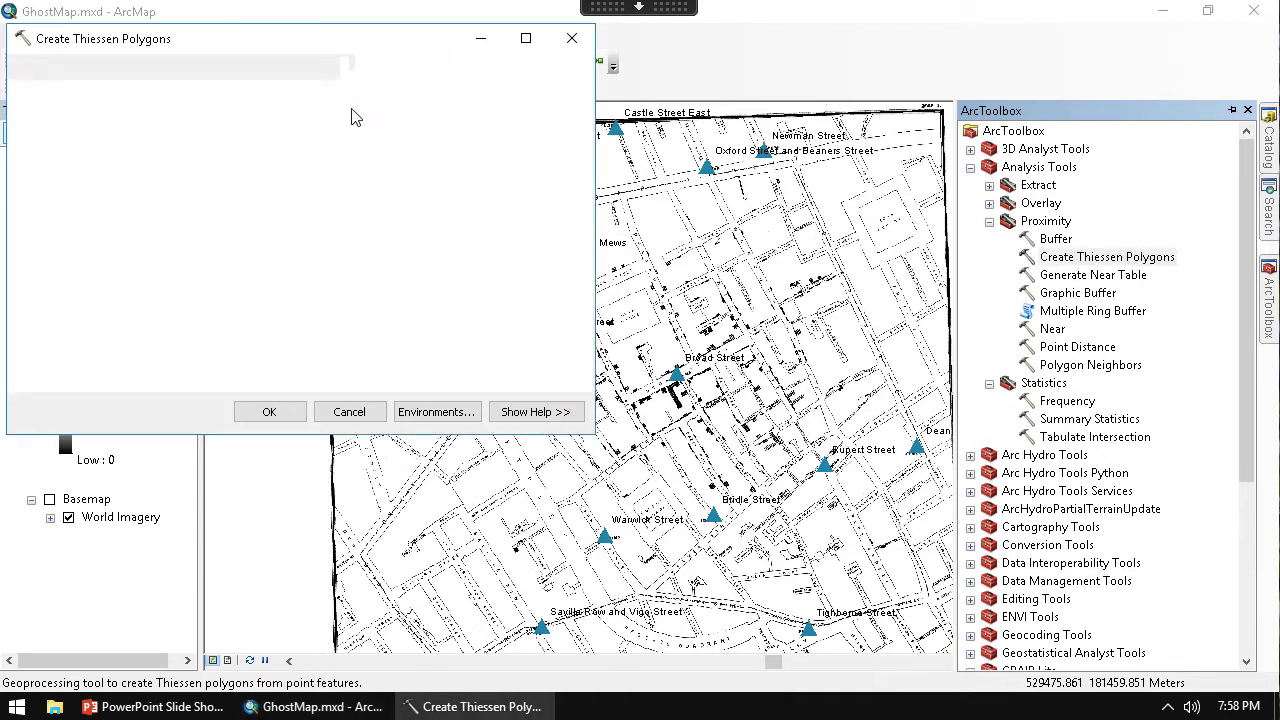
pyautogui.moveTo(352, 45); pyautogui.dragTo(667, 138)
pyautogui.click(833, 189)
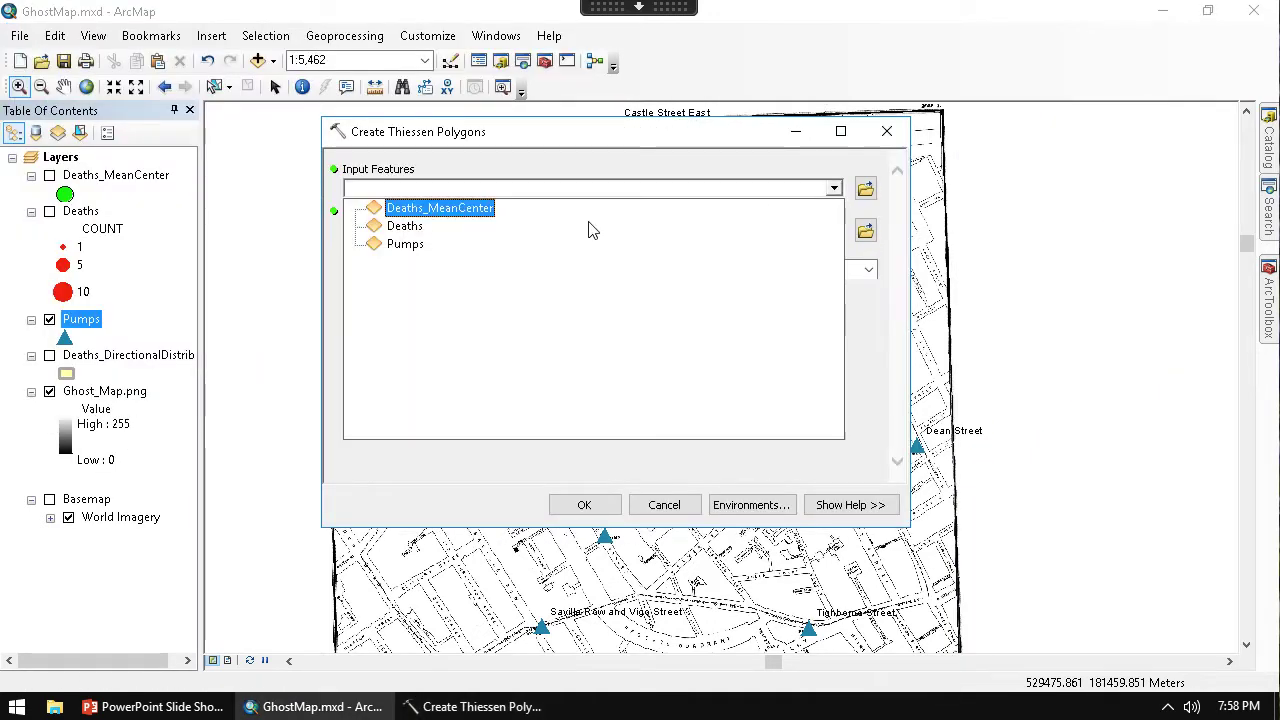
pyautogui.click(400, 248)
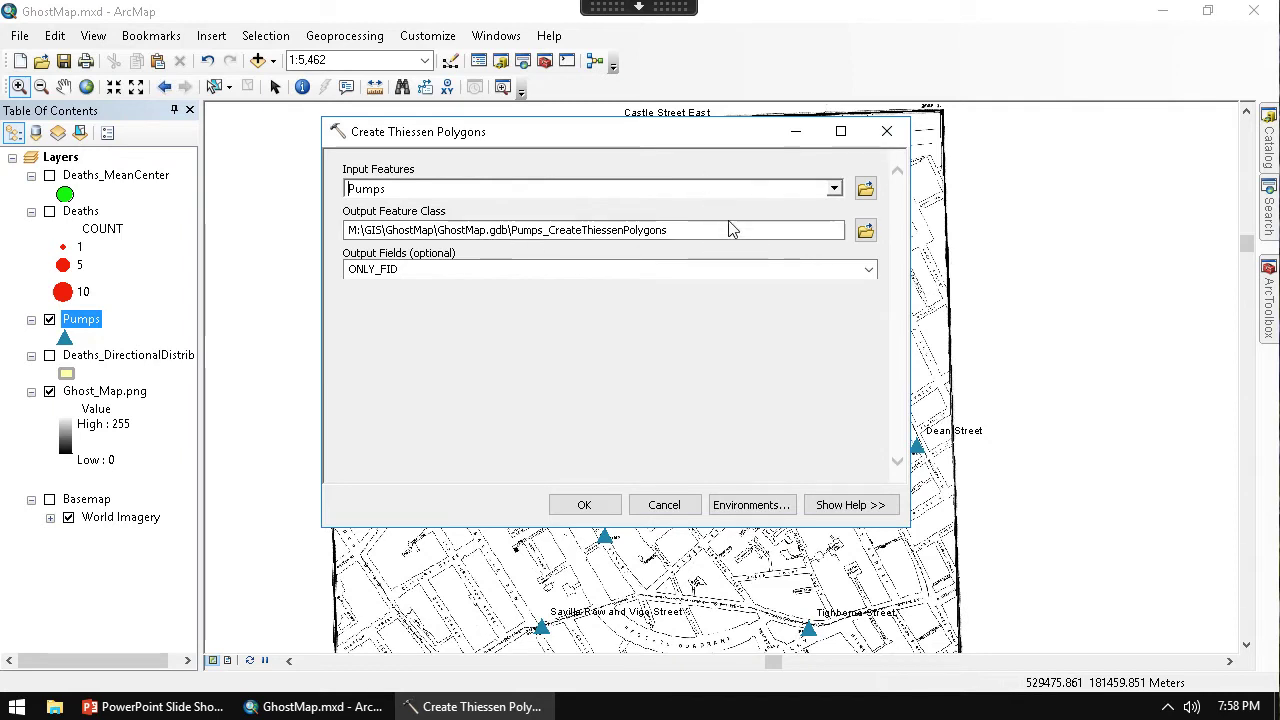
pyautogui.click(868, 269)
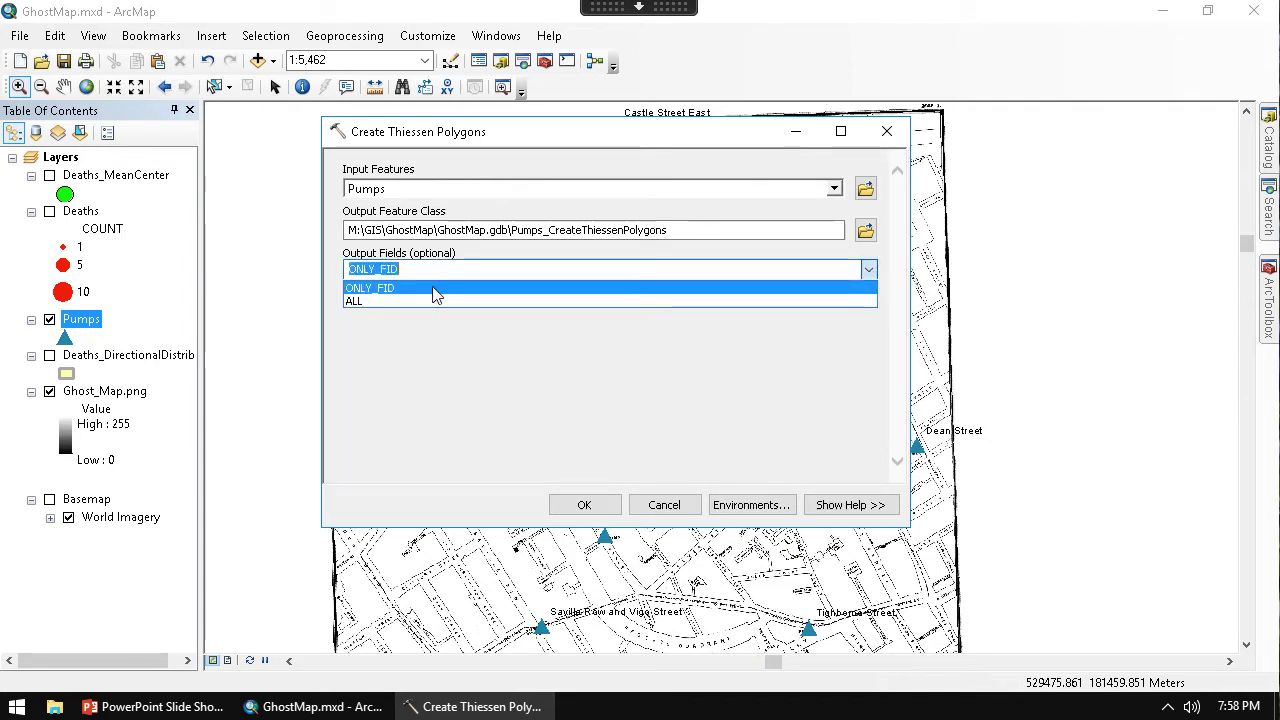
pyautogui.click(359, 301)
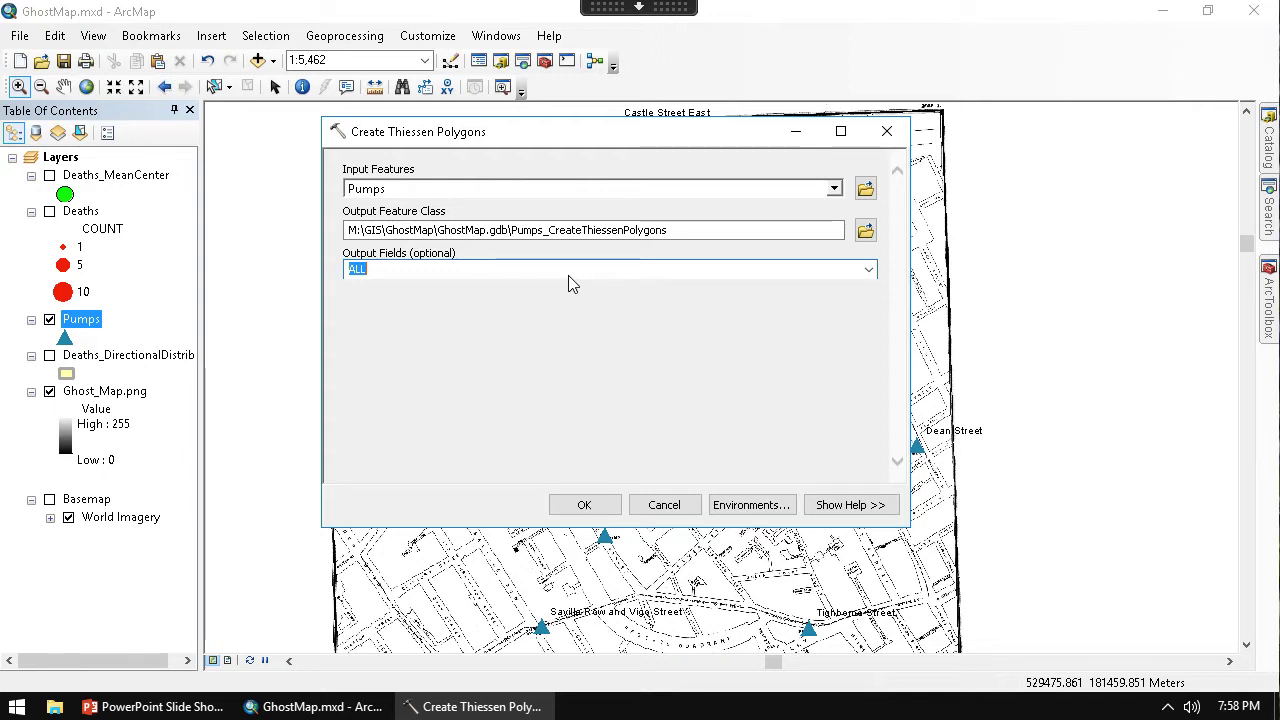
pyautogui.click(584, 504)
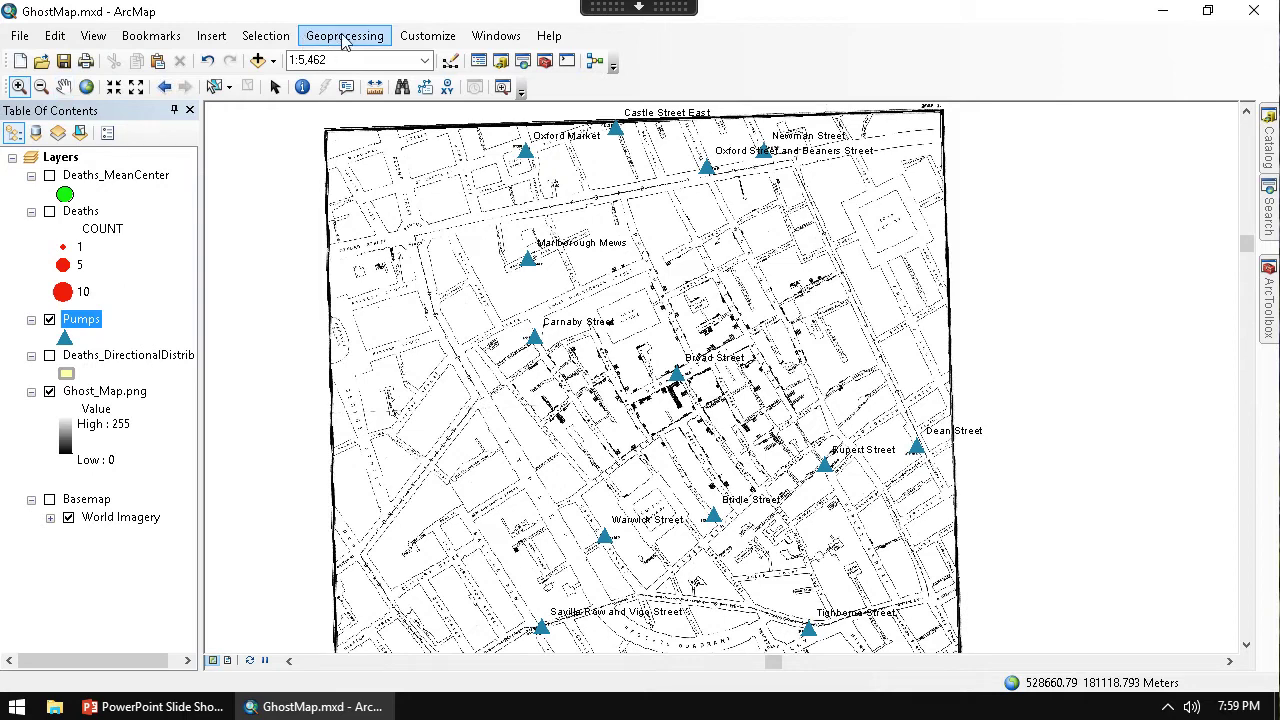
# - Open Geoprocessing Results and expand Current Session > Create Thiessen Polygons > Messages
pyautogui.click(430, 37)
pyautogui.moveTo(320, 42)
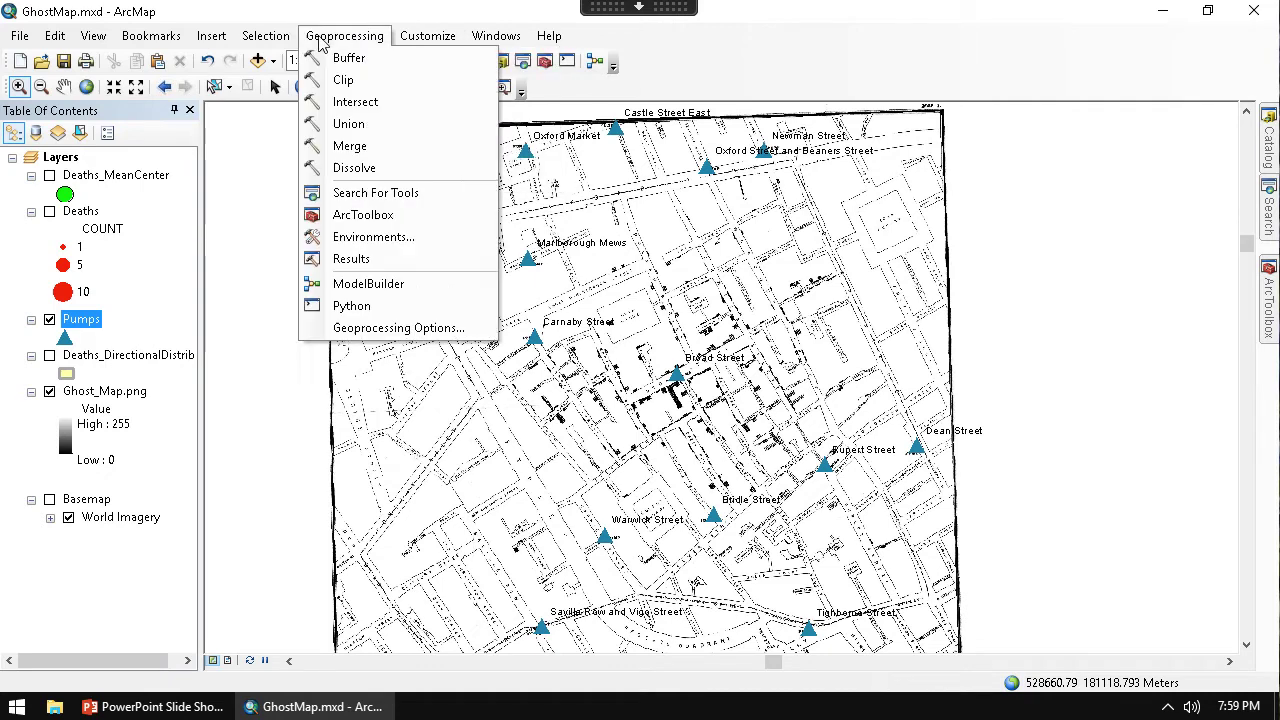
pyautogui.click(366, 266)
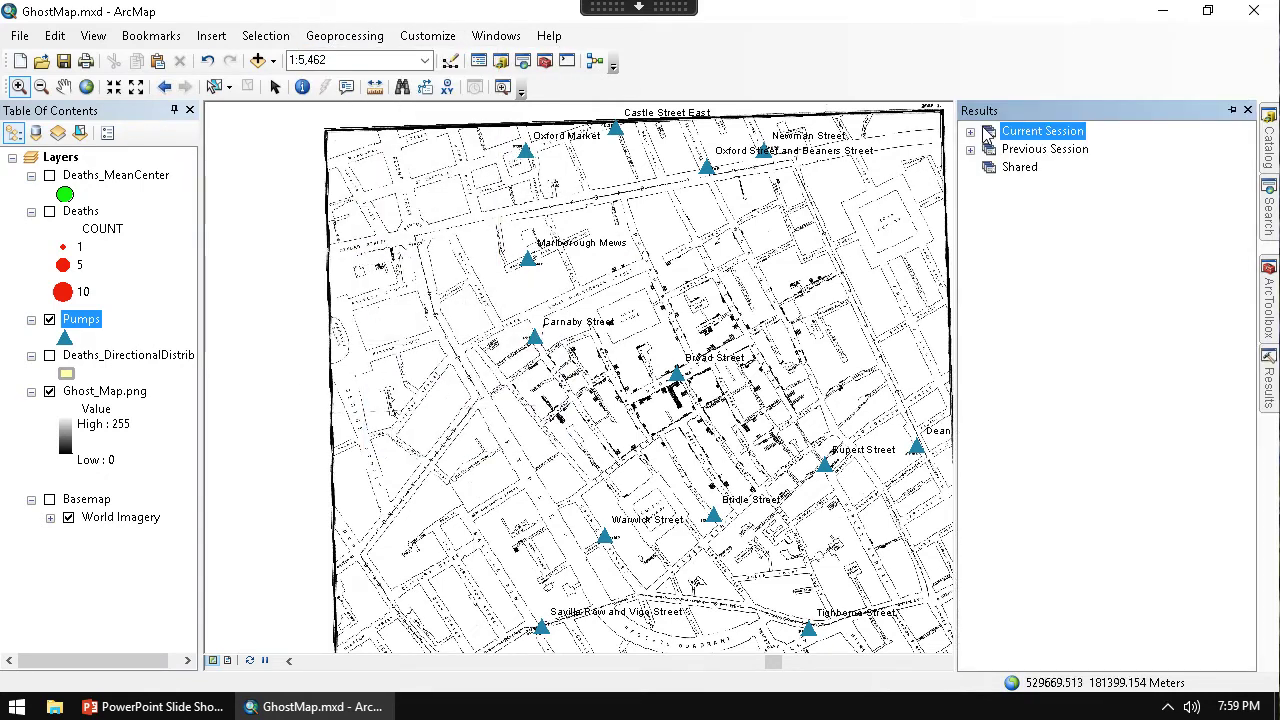
pyautogui.click(970, 131)
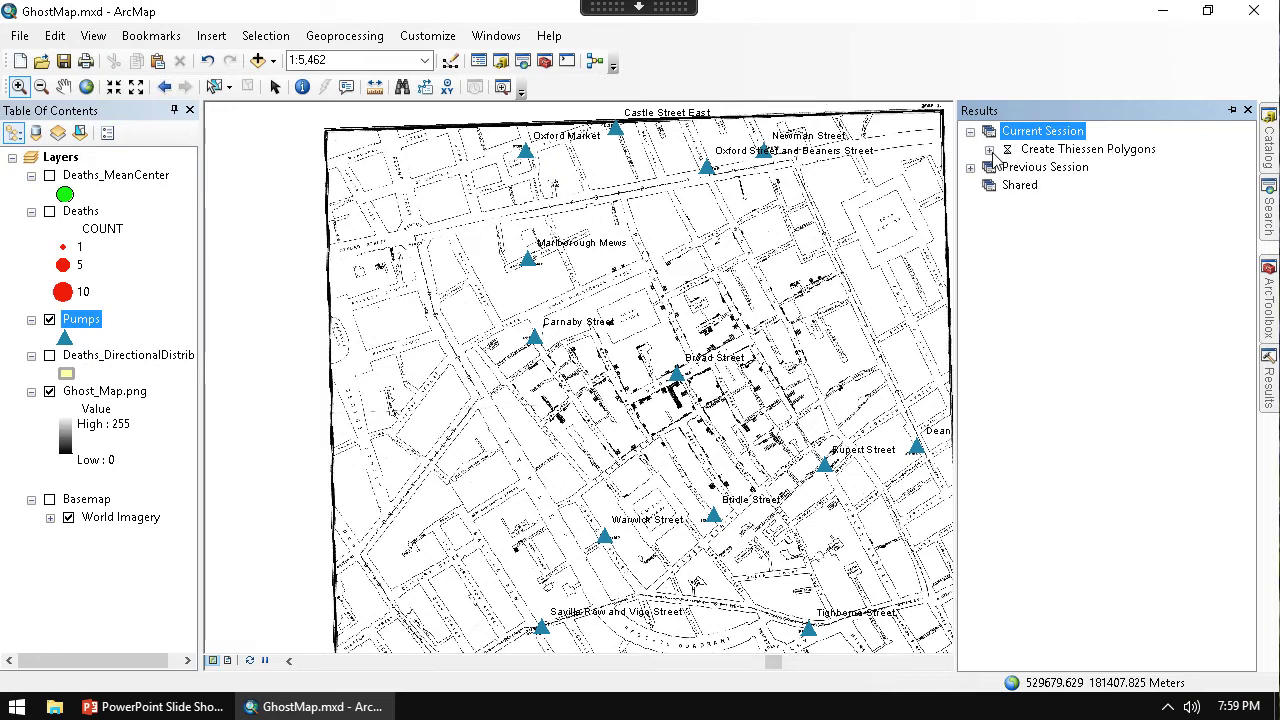
pyautogui.click(989, 150)
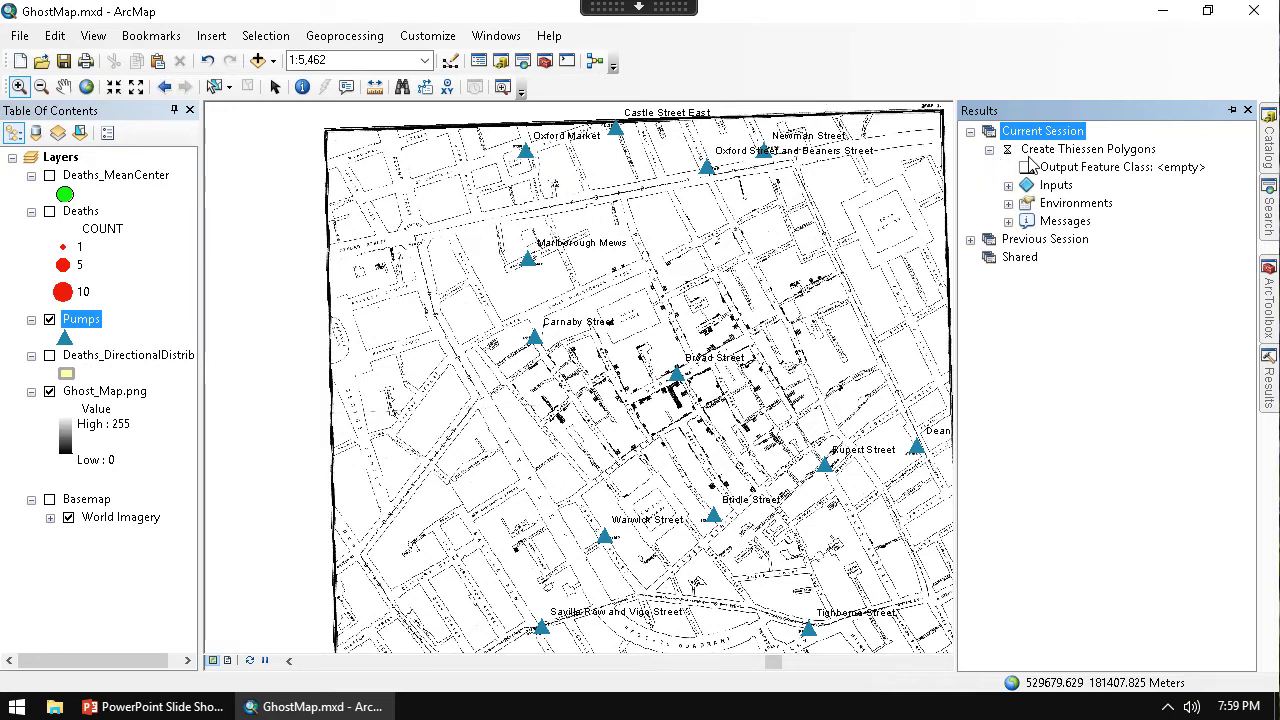
pyautogui.click(1009, 221)
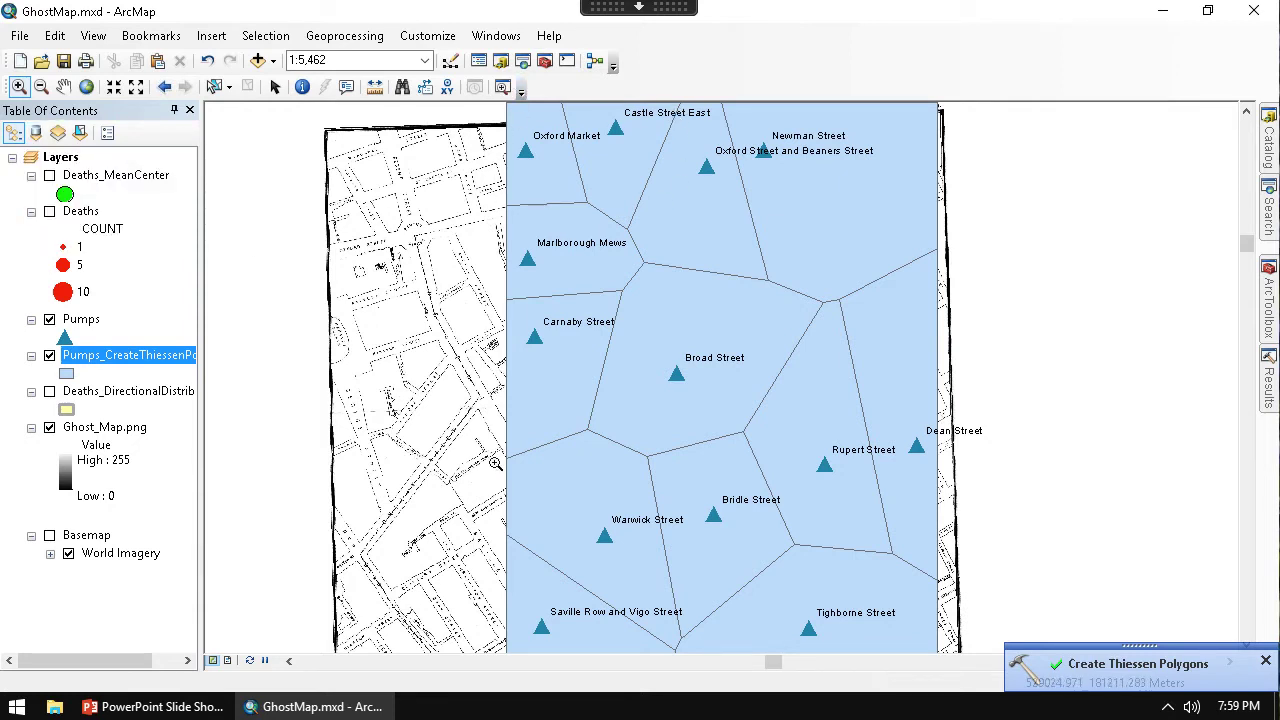
# - Zoom to the Pumps_CreateThiessenPolygons layer and turn the Deaths layer back on
pyautogui.rightClick(138, 362)
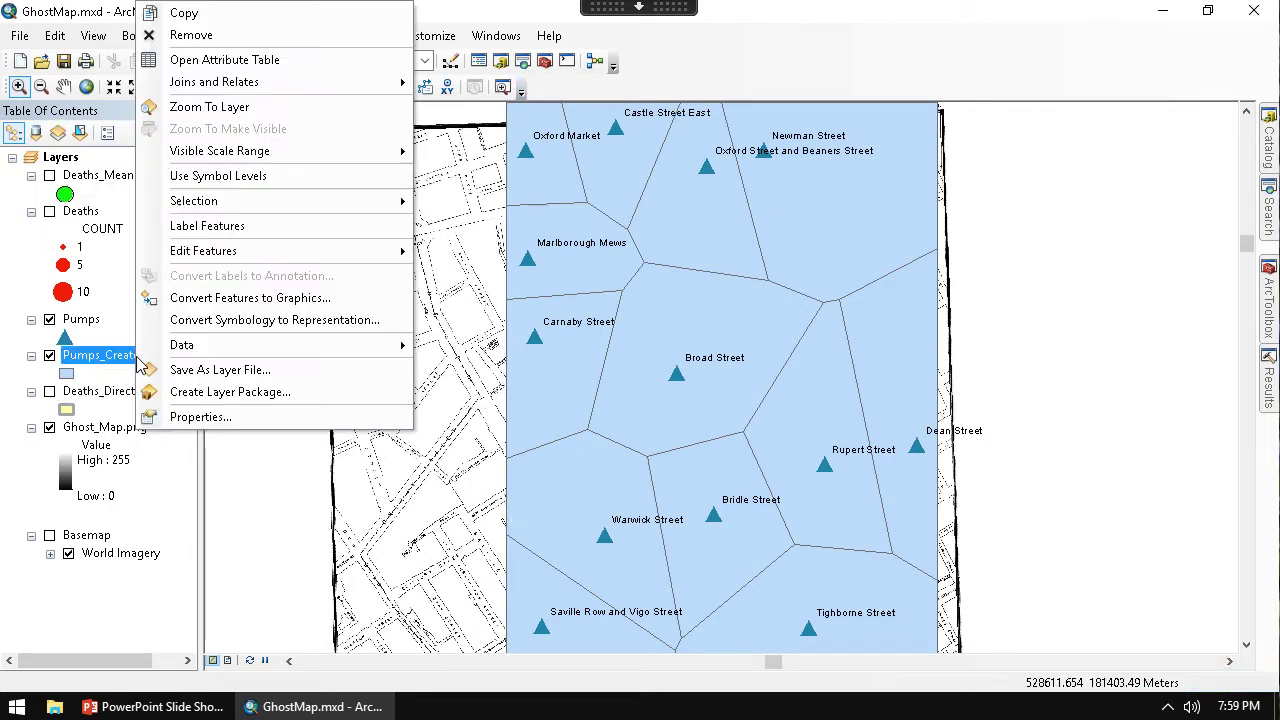
pyautogui.click(213, 105)
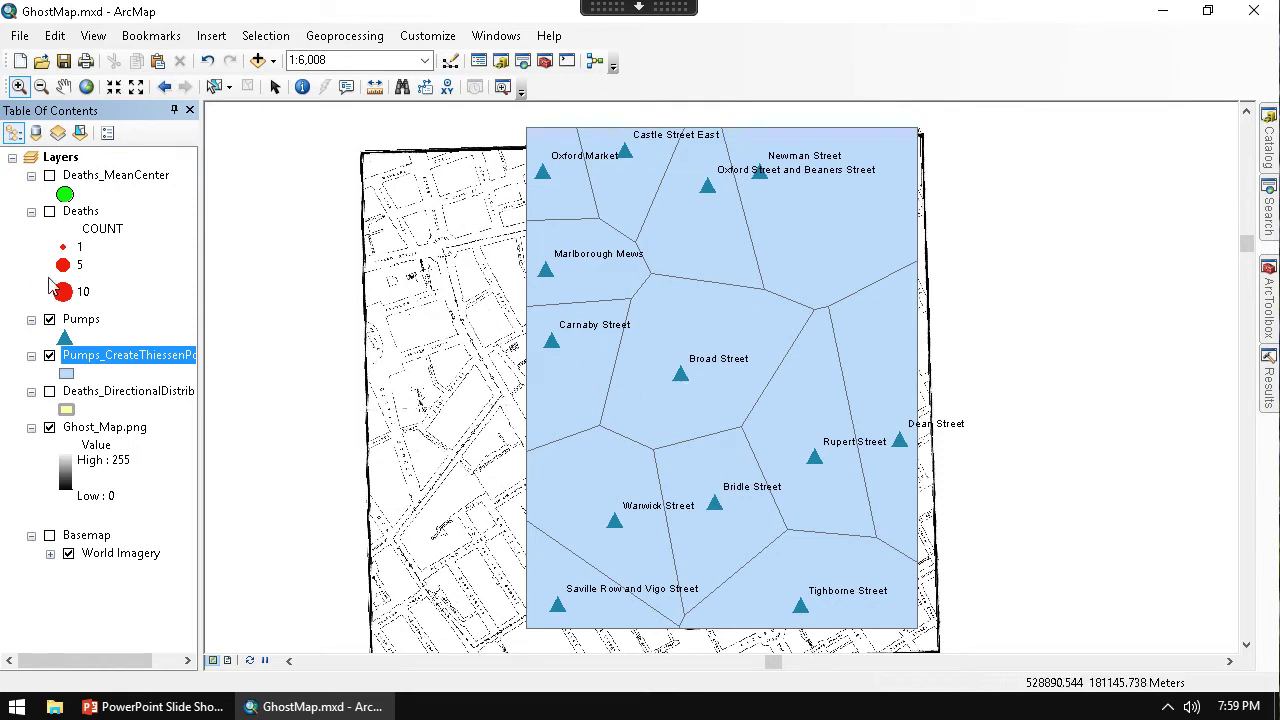
pyautogui.click(50, 213)
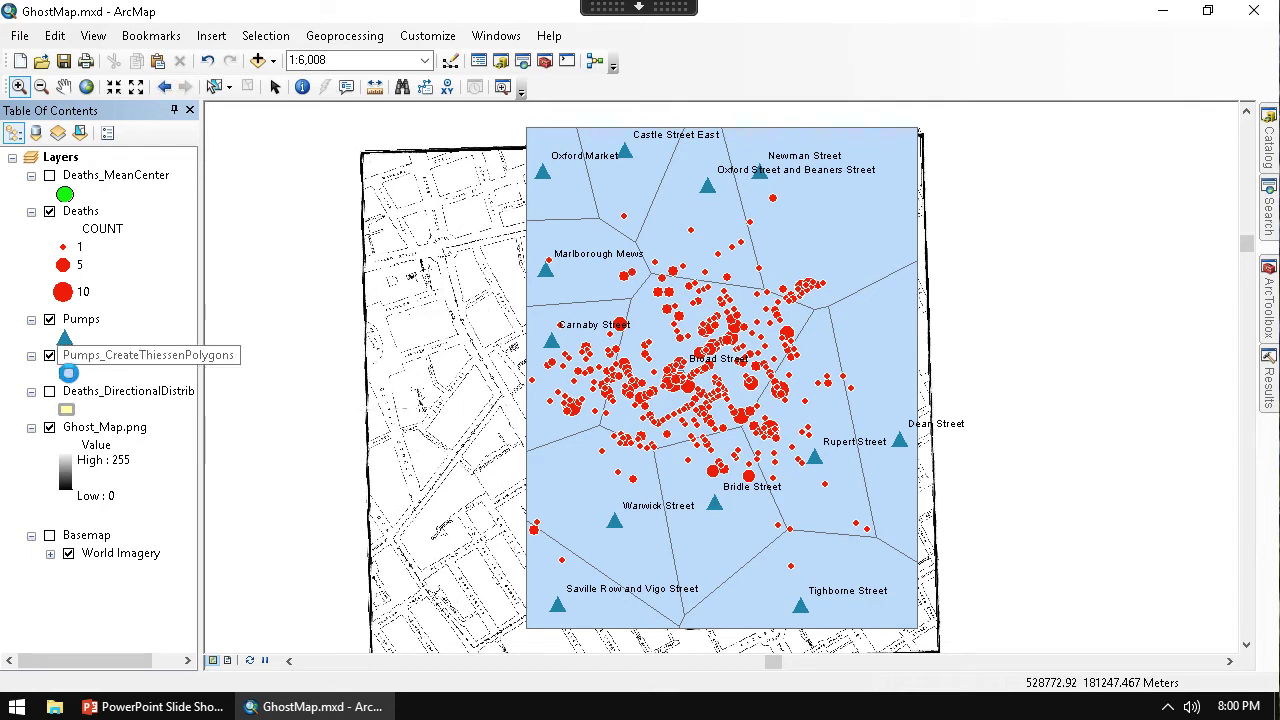
# - Make the Thiessen polygon symbol hollow with no fill
pyautogui.doubleClick(72, 372)
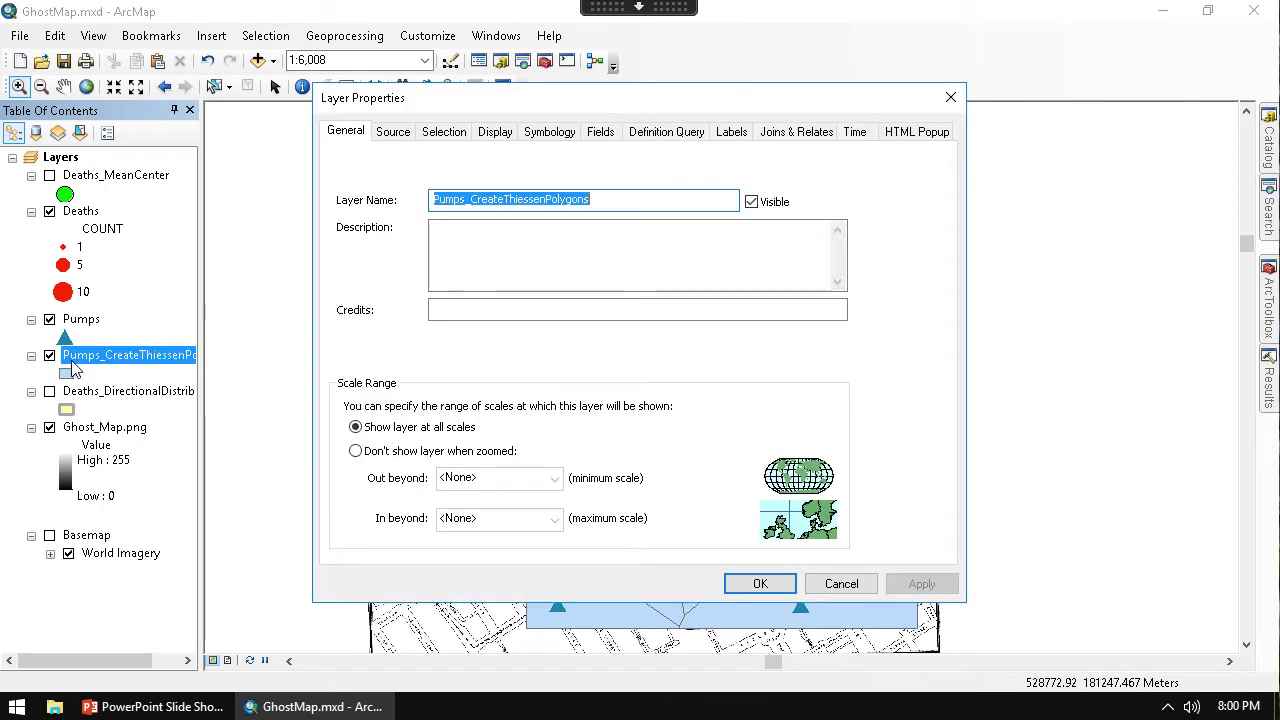
pyautogui.click(563, 130)
pyautogui.click(600, 224)
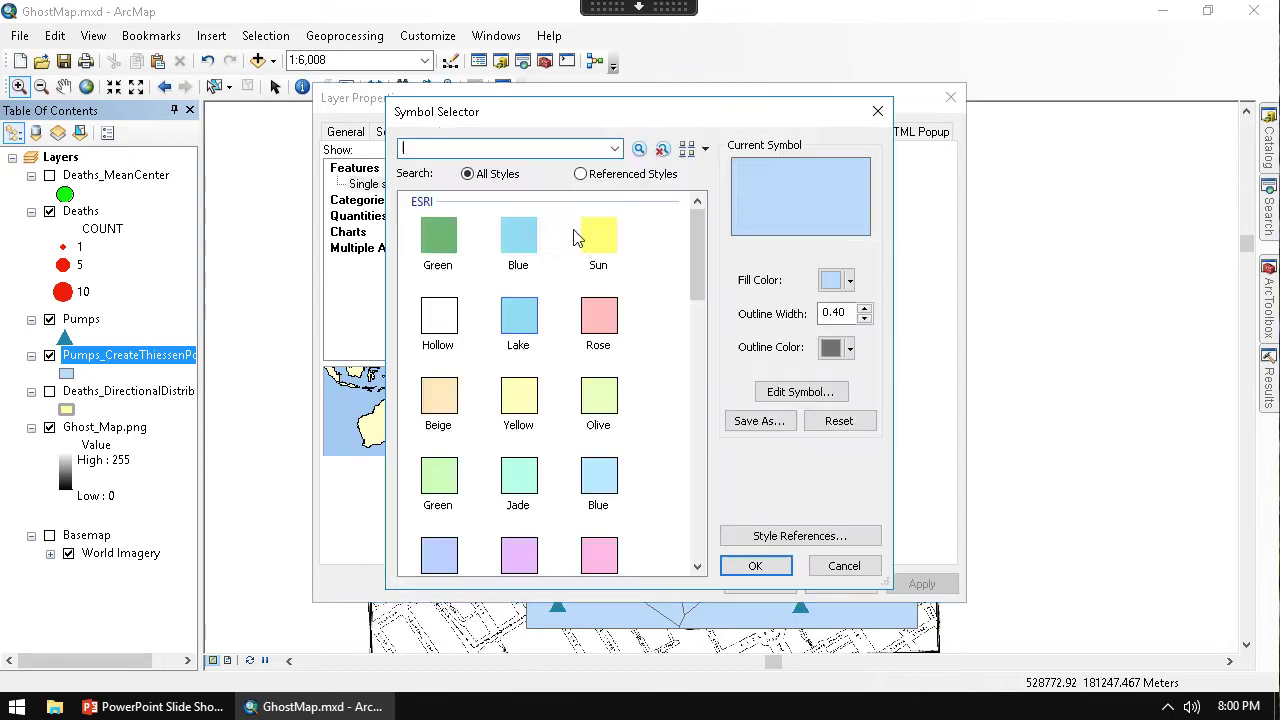
pyautogui.click(848, 281)
pyautogui.click(929, 306)
# - Give the polygons a width-3 dark-blue outline, apply it, and zoom into the central deaths
pyautogui.click(865, 309)
pyautogui.click(865, 309)
pyautogui.click(865, 309)
pyautogui.click(845, 349)
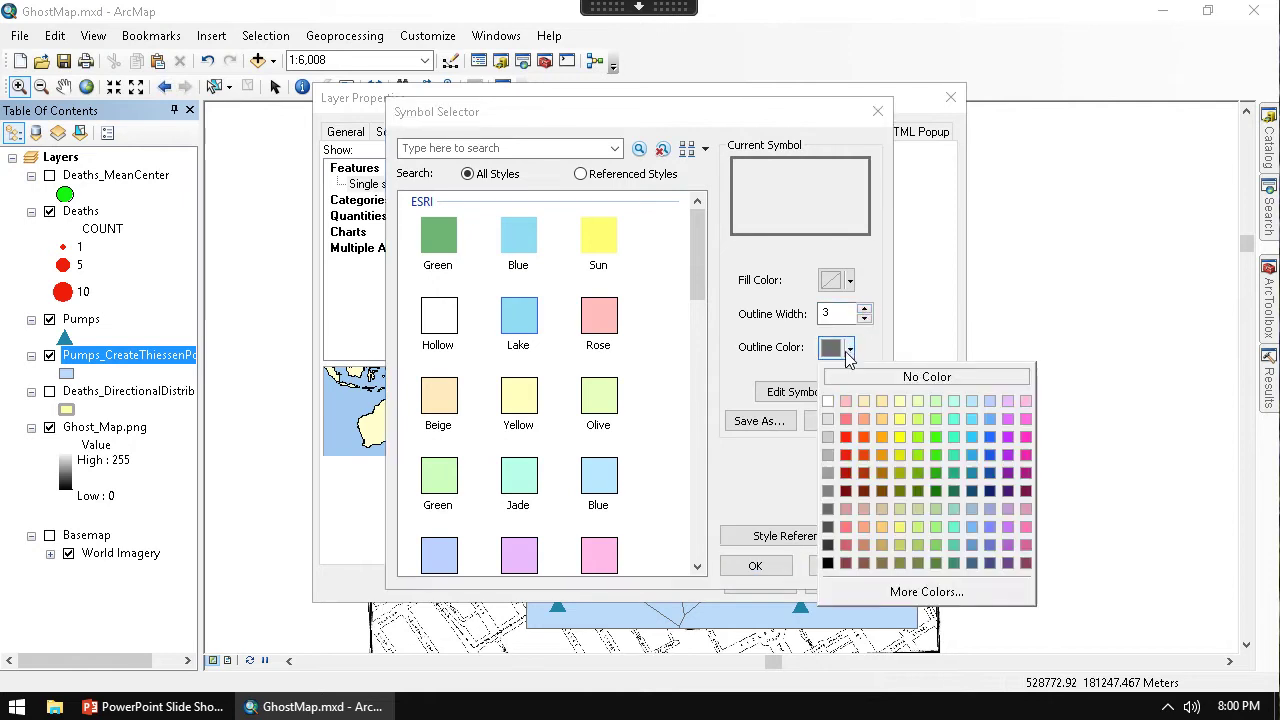
pyautogui.click(972, 490)
pyautogui.click(766, 568)
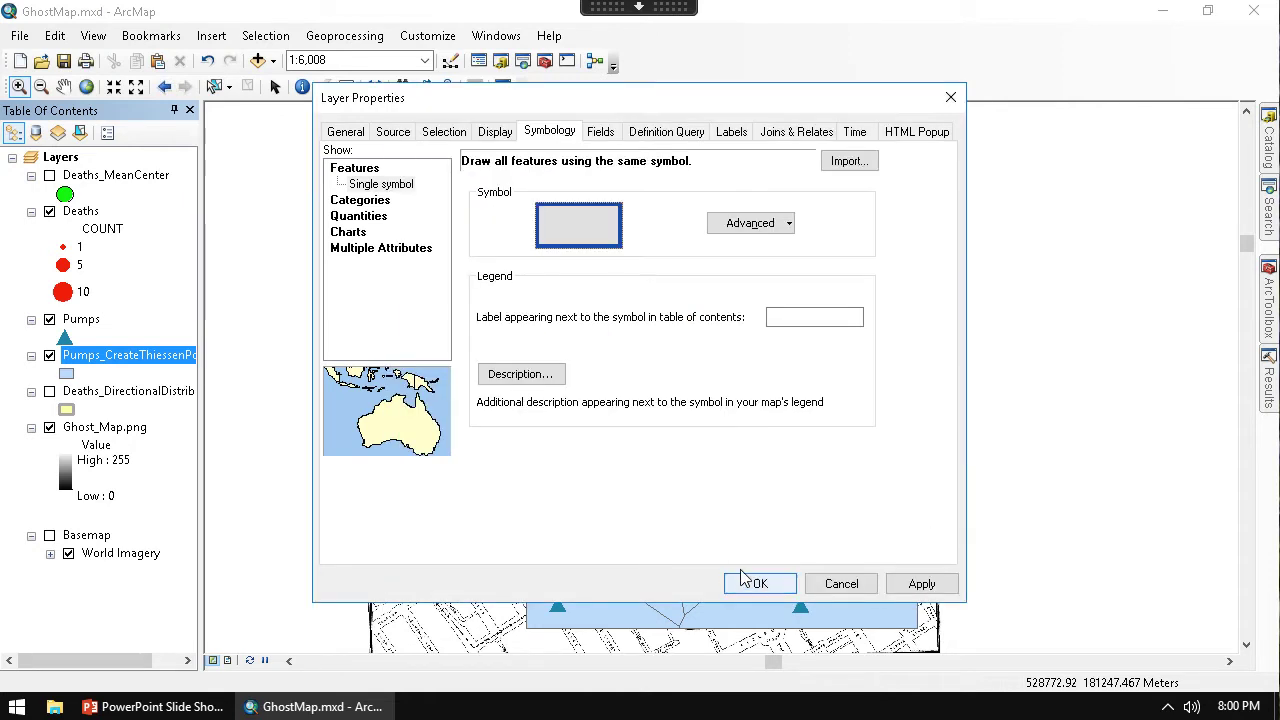
pyautogui.click(749, 583)
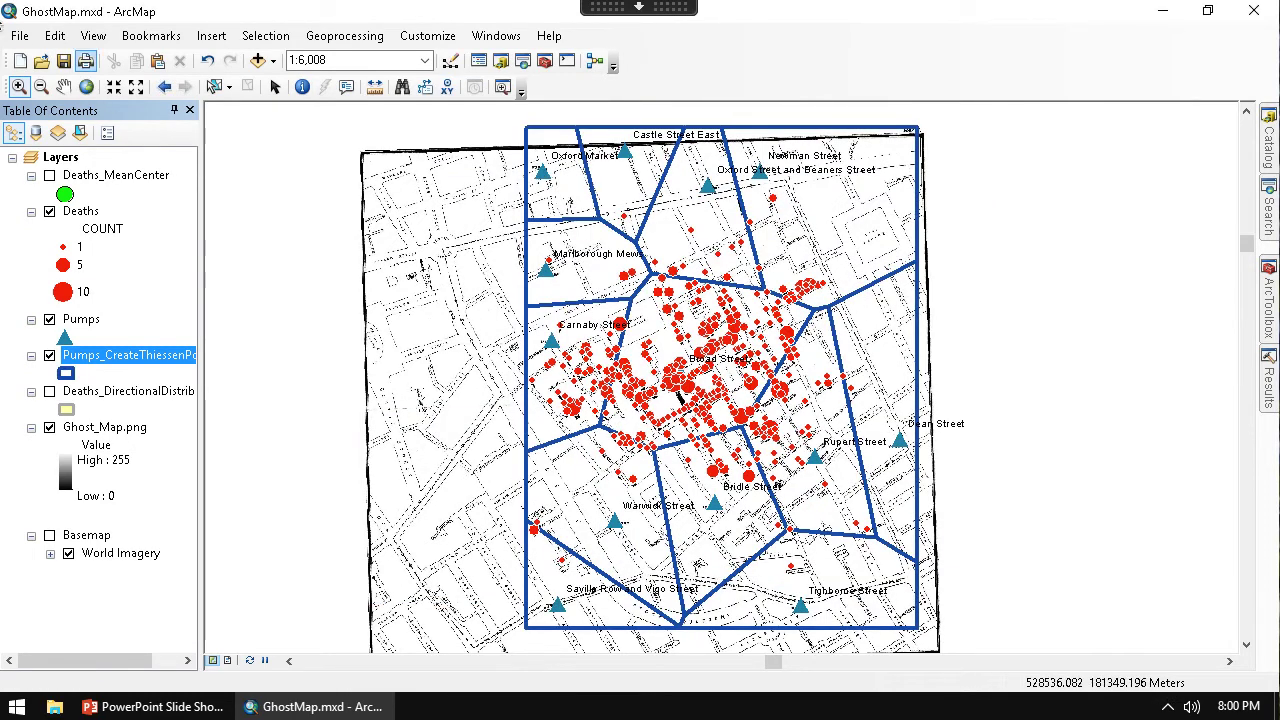
pyautogui.moveTo(523, 197); pyautogui.dragTo(886, 508)
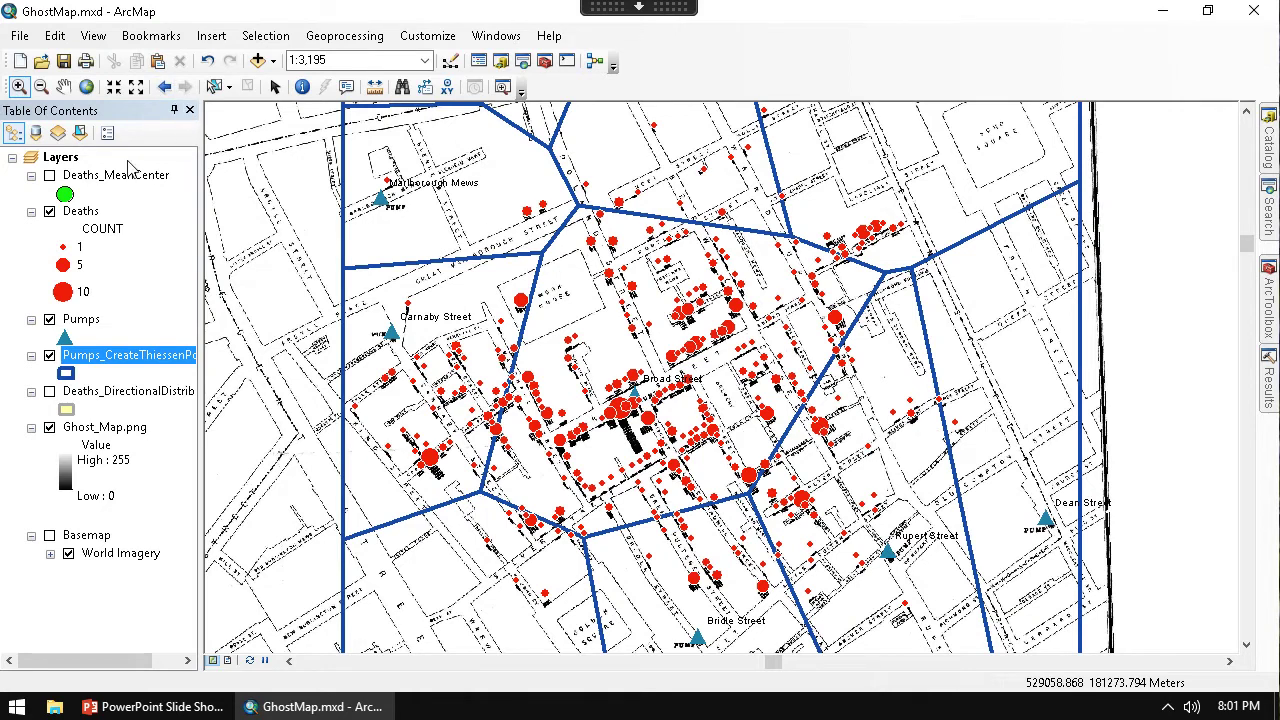
# - Select the Deaths layer in the Table of Contents
pyautogui.click(84, 218)
# - Set up a spatial-location join of Deaths to the Pumps_CreateThiessenPolygons layer
pyautogui.rightClick(84, 218)
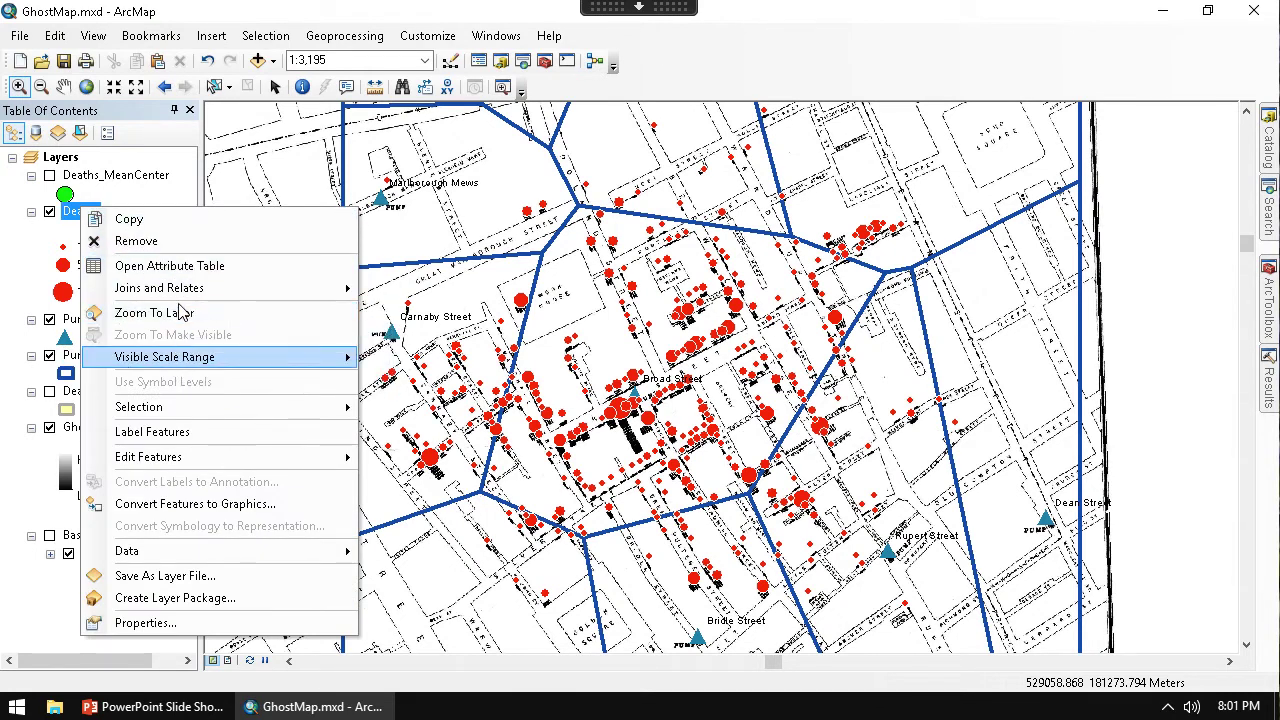
pyautogui.moveTo(185, 296)
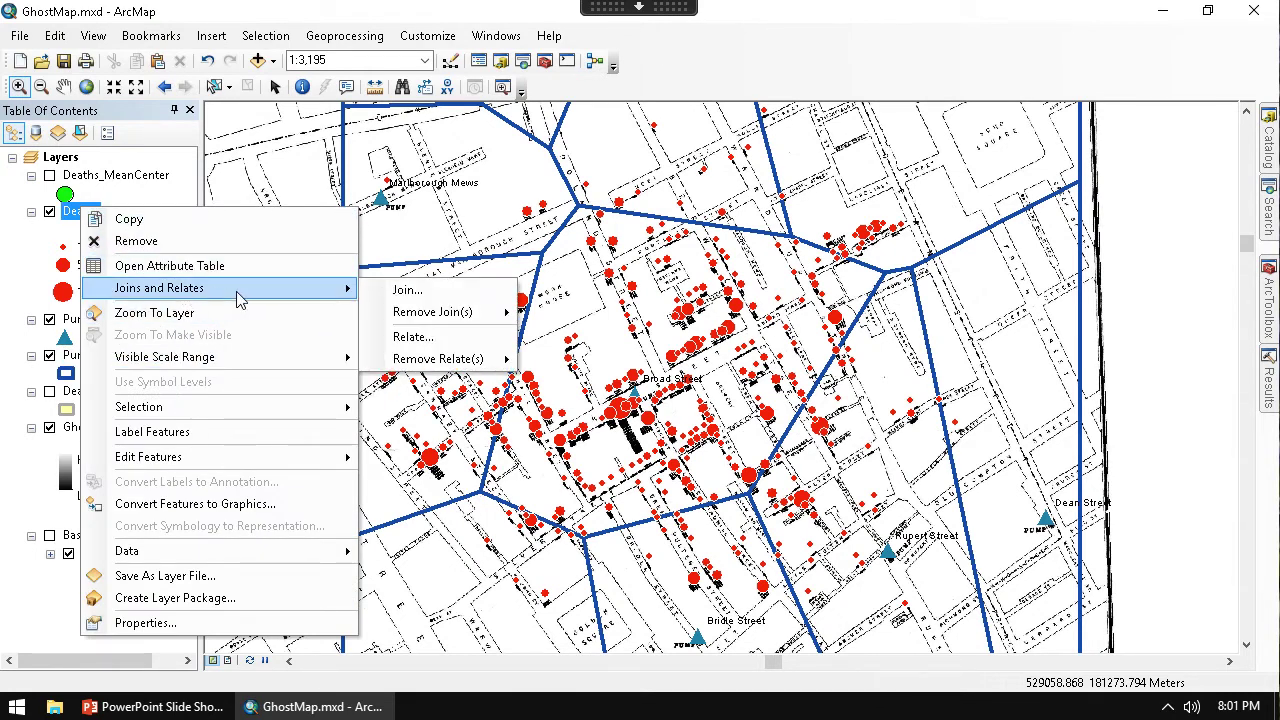
pyautogui.moveTo(432, 318)
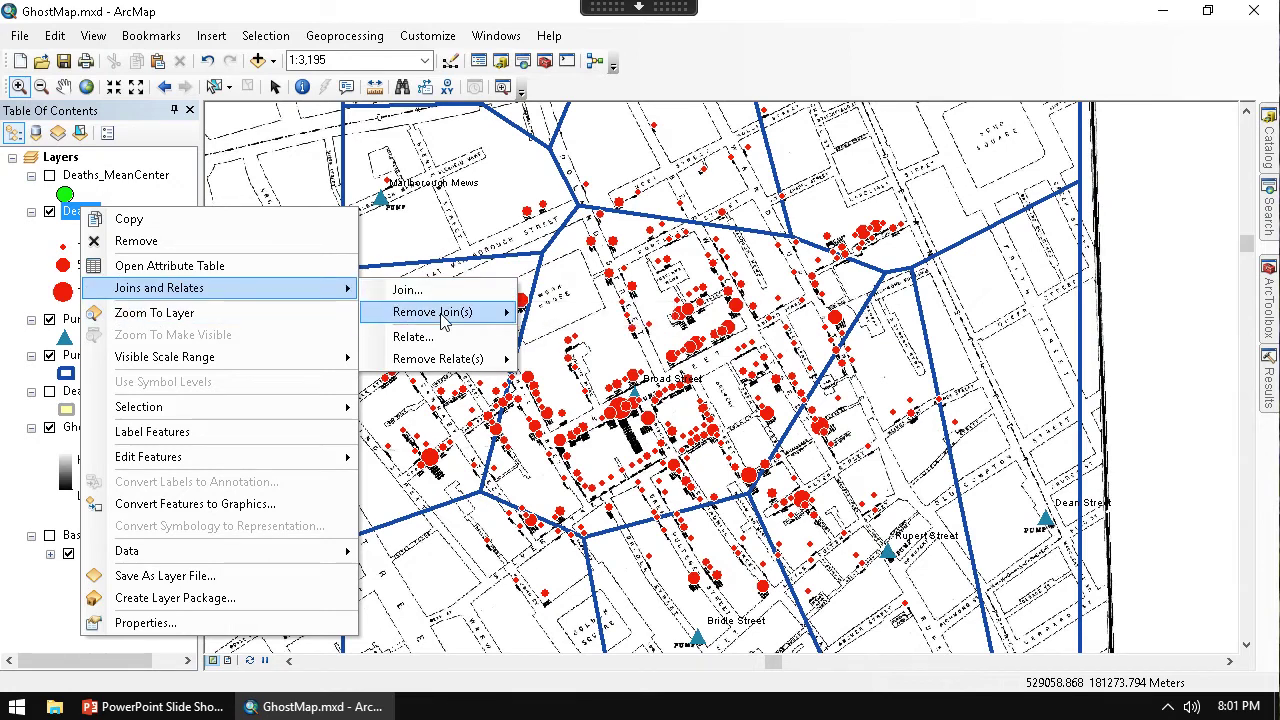
pyautogui.click(443, 289)
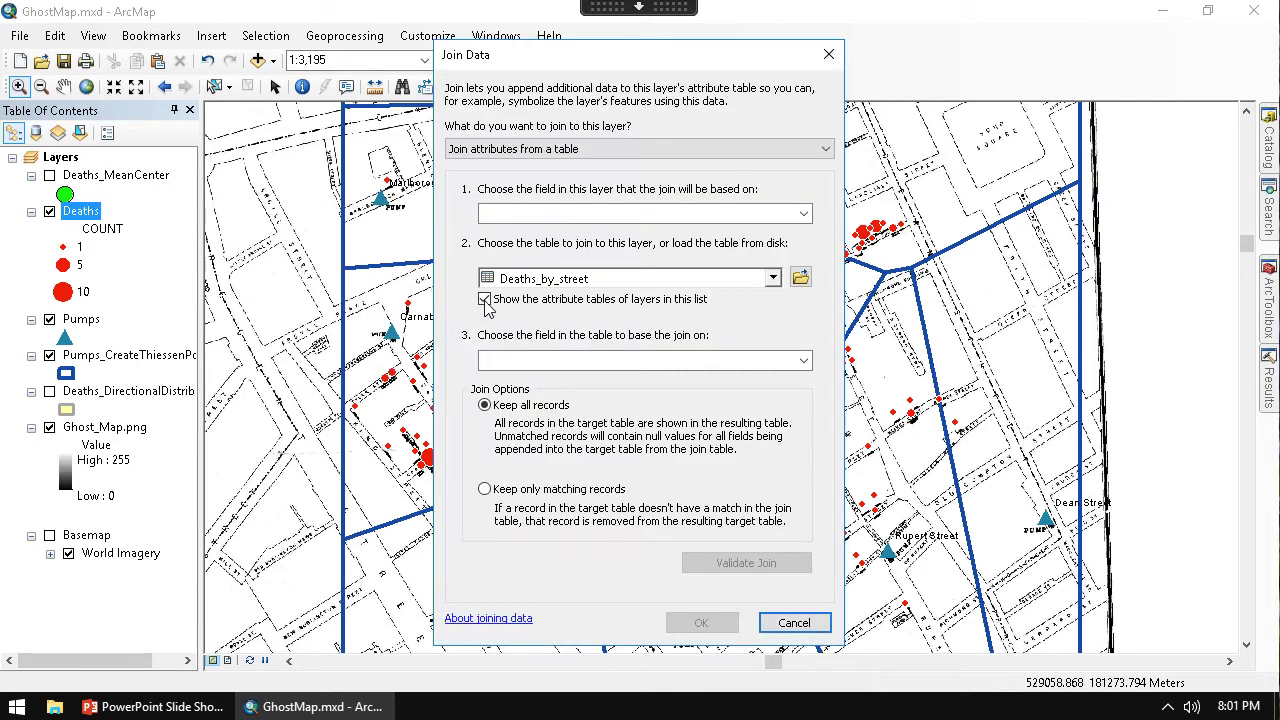
pyautogui.click(593, 150)
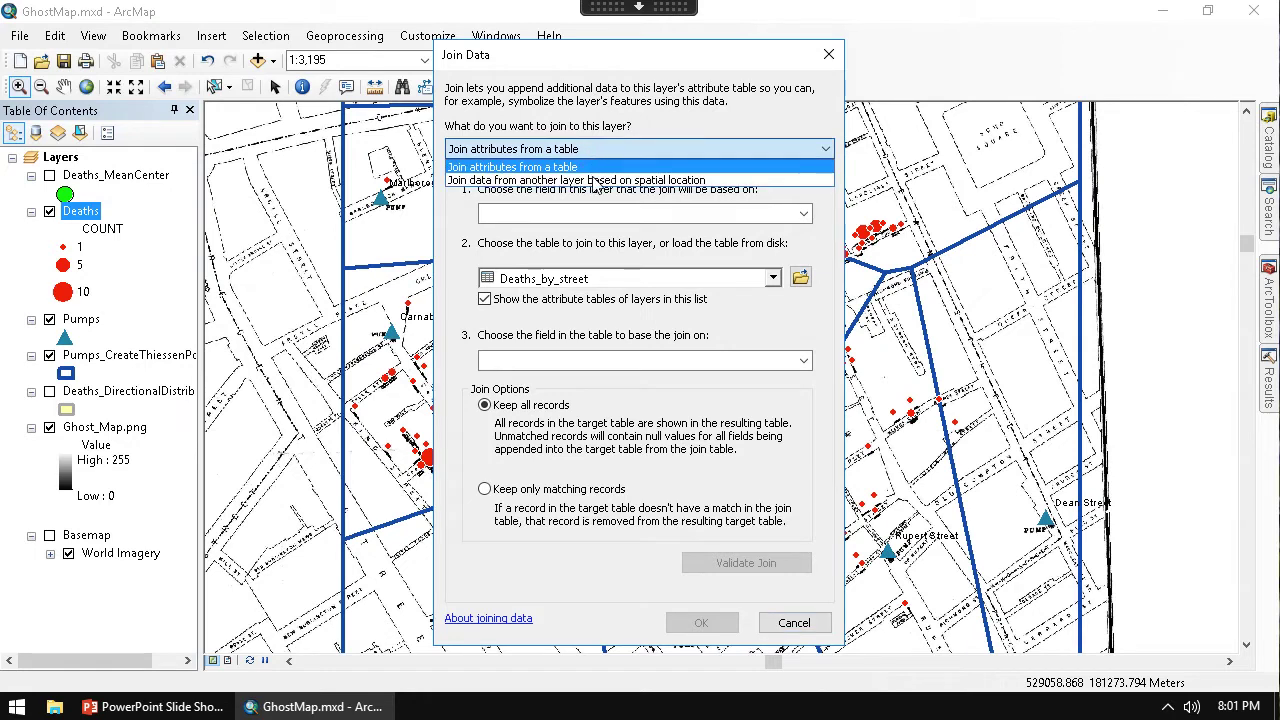
pyautogui.click(597, 180)
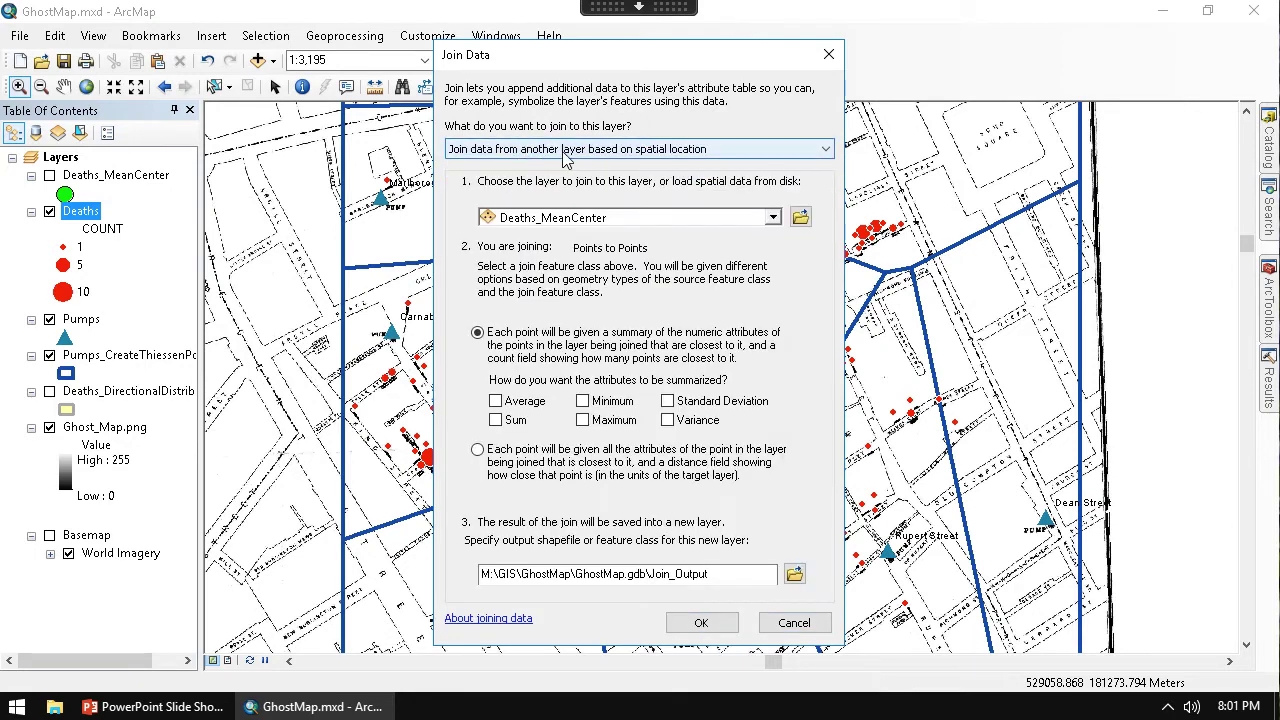
pyautogui.click(600, 217)
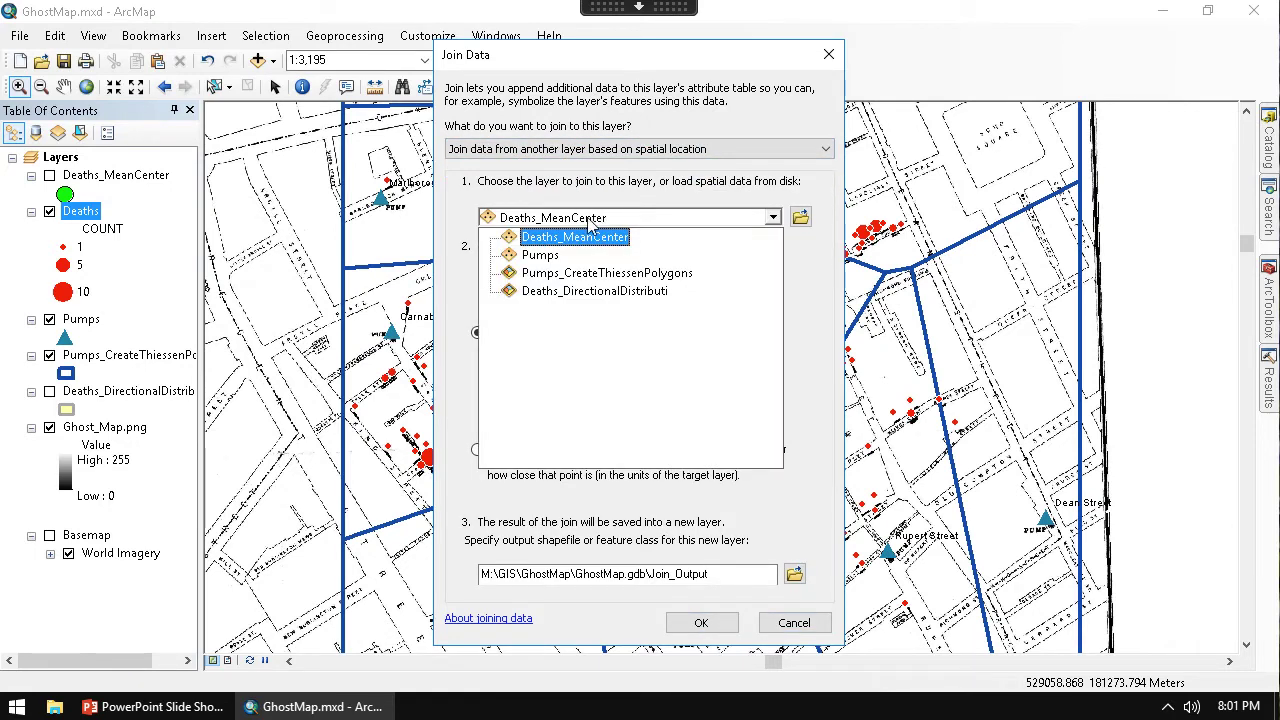
pyautogui.click(576, 274)
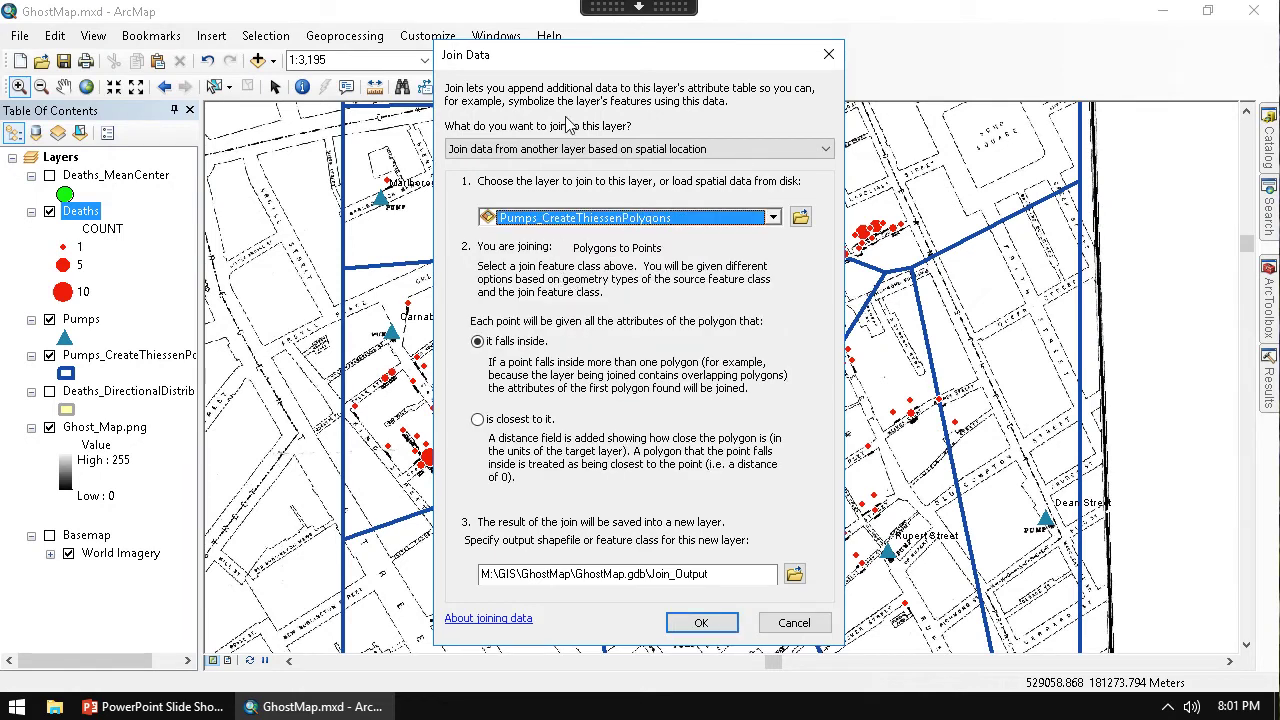
# - Name the join output Death_Pumps_SP_Join and run the join
pyautogui.moveTo(582, 60); pyautogui.dragTo(1172, 72)
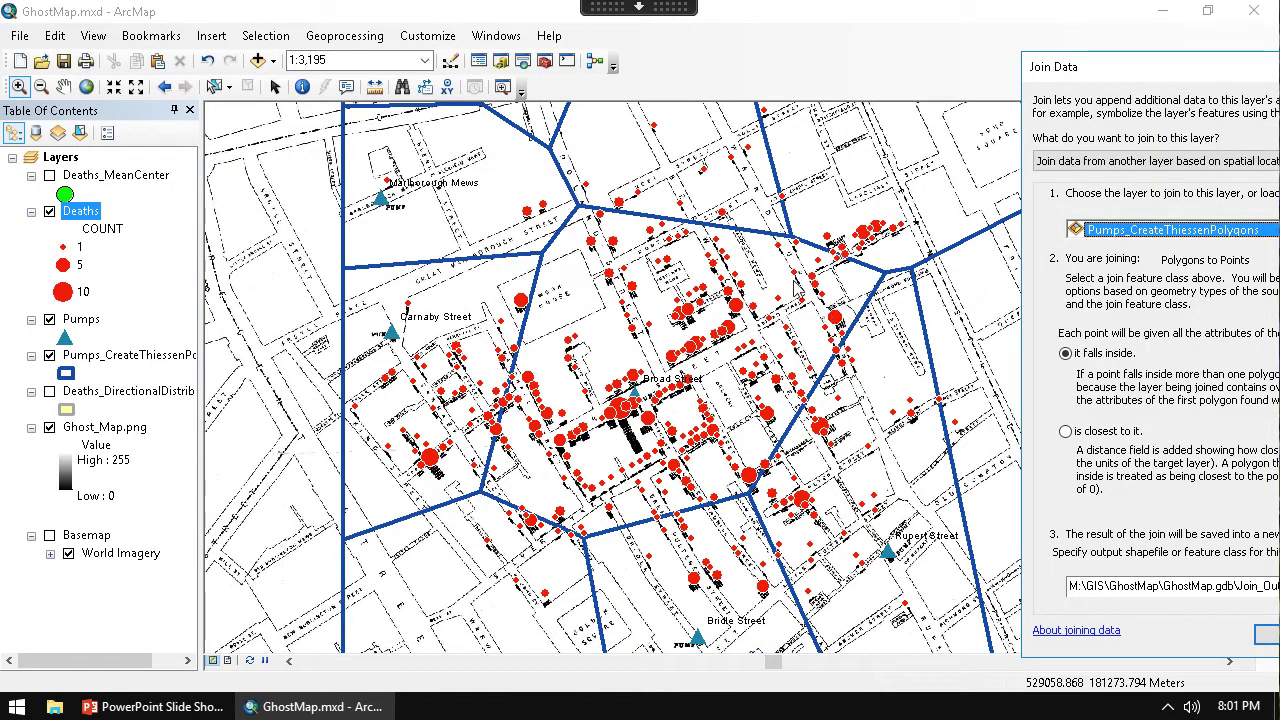
pyautogui.moveTo(1203, 67); pyautogui.dragTo(687, 61)
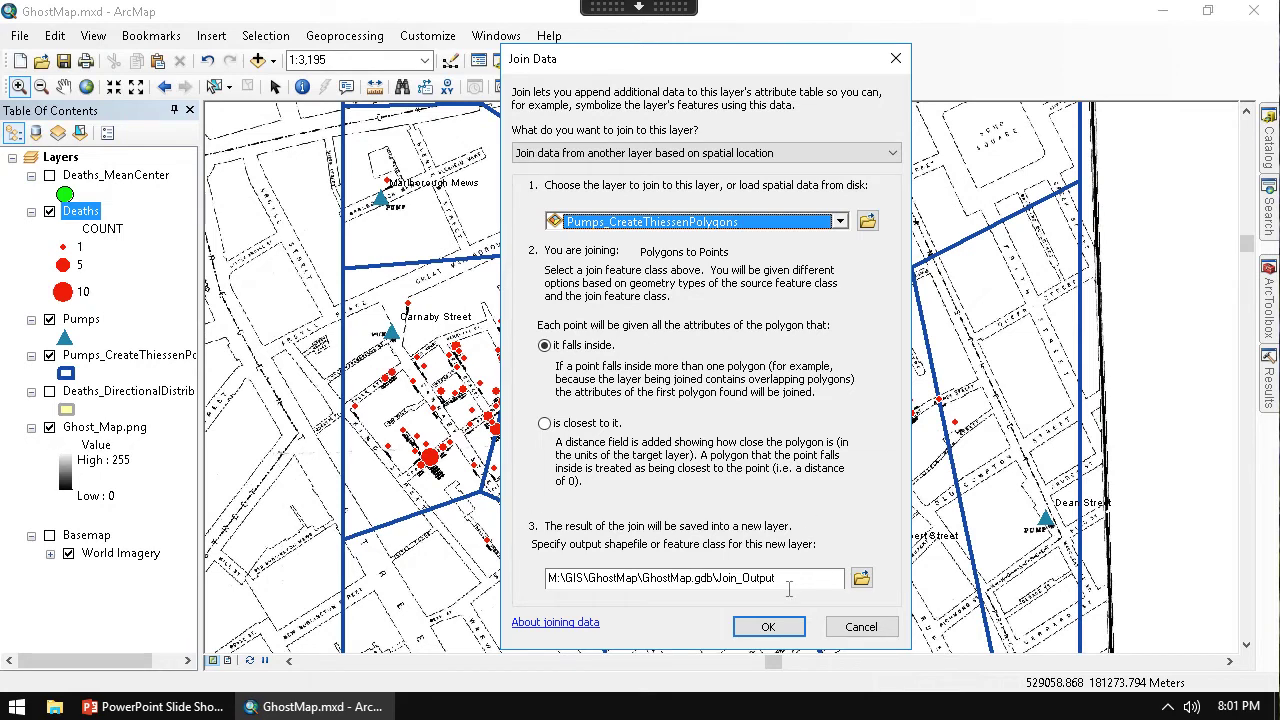
pyautogui.click(724, 580)
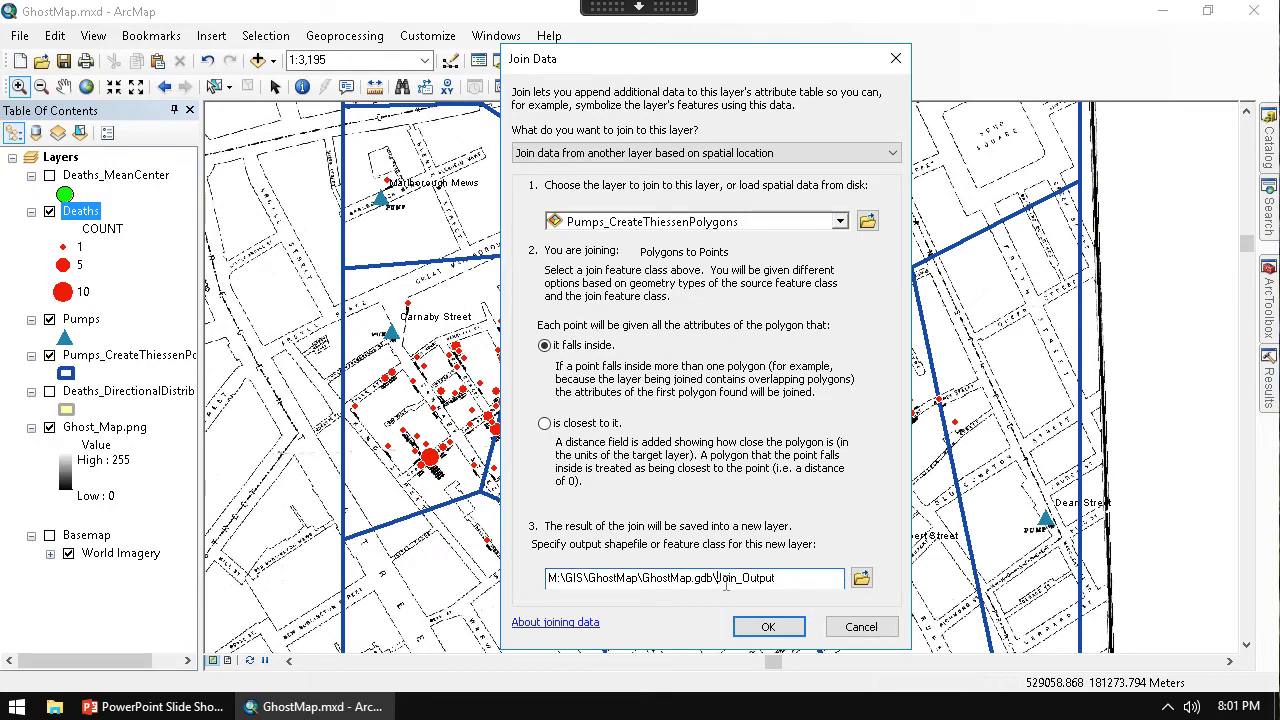
pyautogui.write('Death_Pumps')
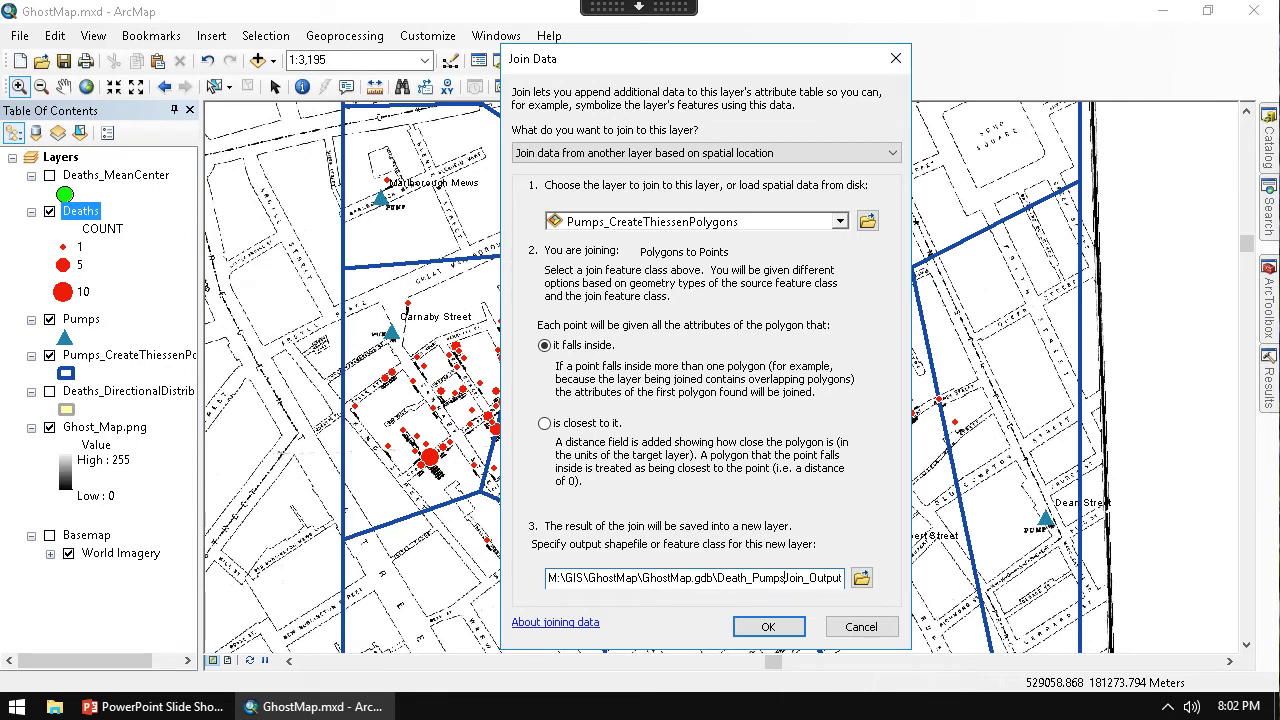
pyautogui.write('_')
pyautogui.moveTo(810, 574); pyautogui.dragTo(943, 579)
pyautogui.press('BackSpace')
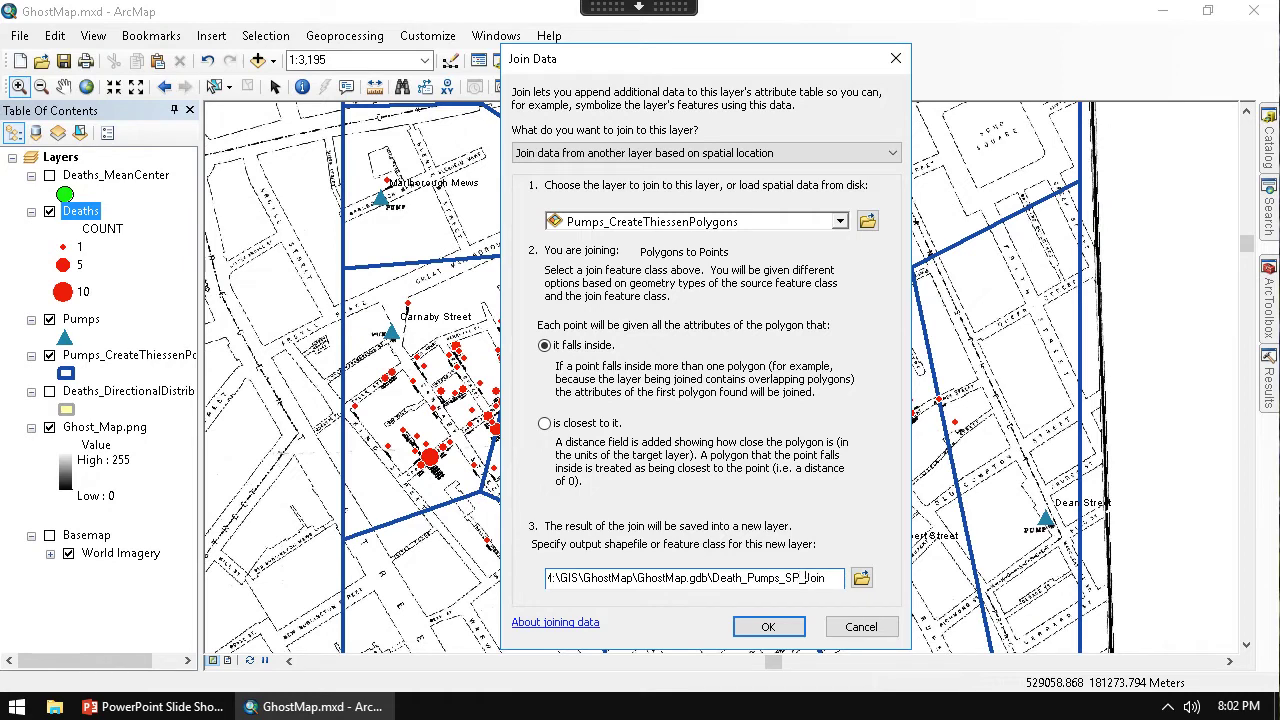
pyautogui.click(785, 632)
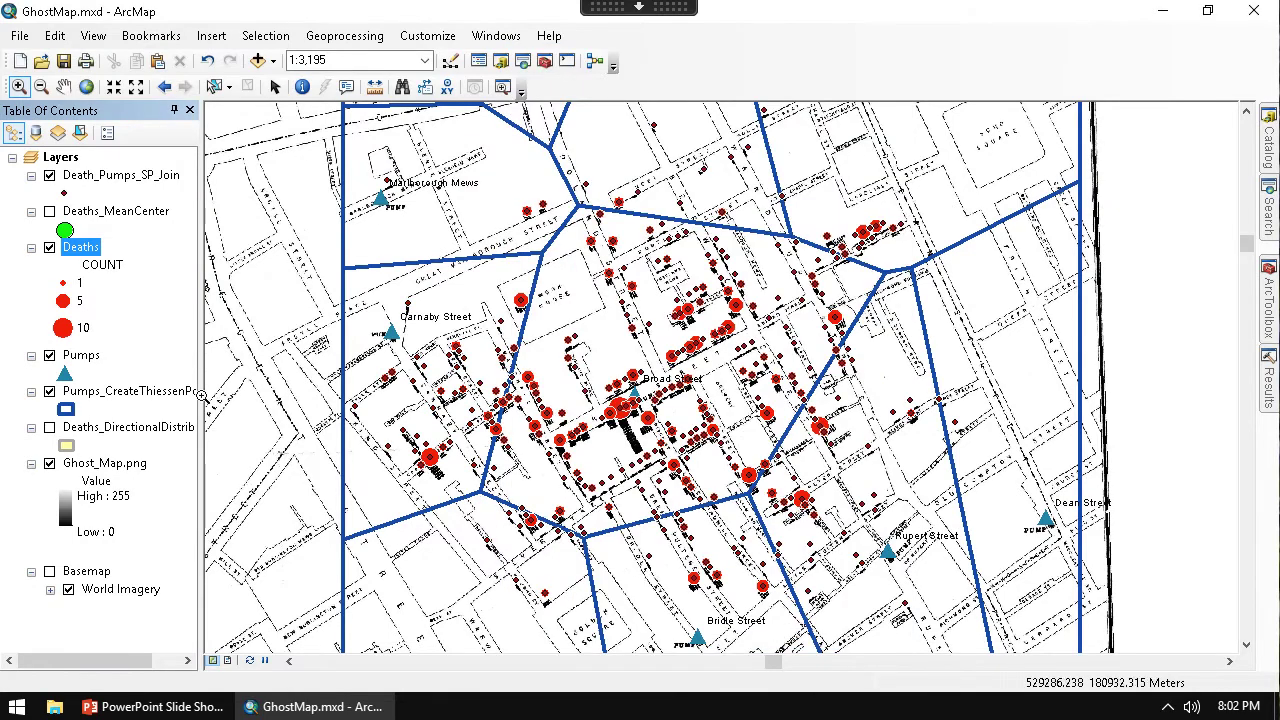
# - Hide Deaths and check the PUMP_ID and NAME columns in Death_Pumps_SP_Join's attribute table
pyautogui.click(49, 248)
pyautogui.click(80, 178)
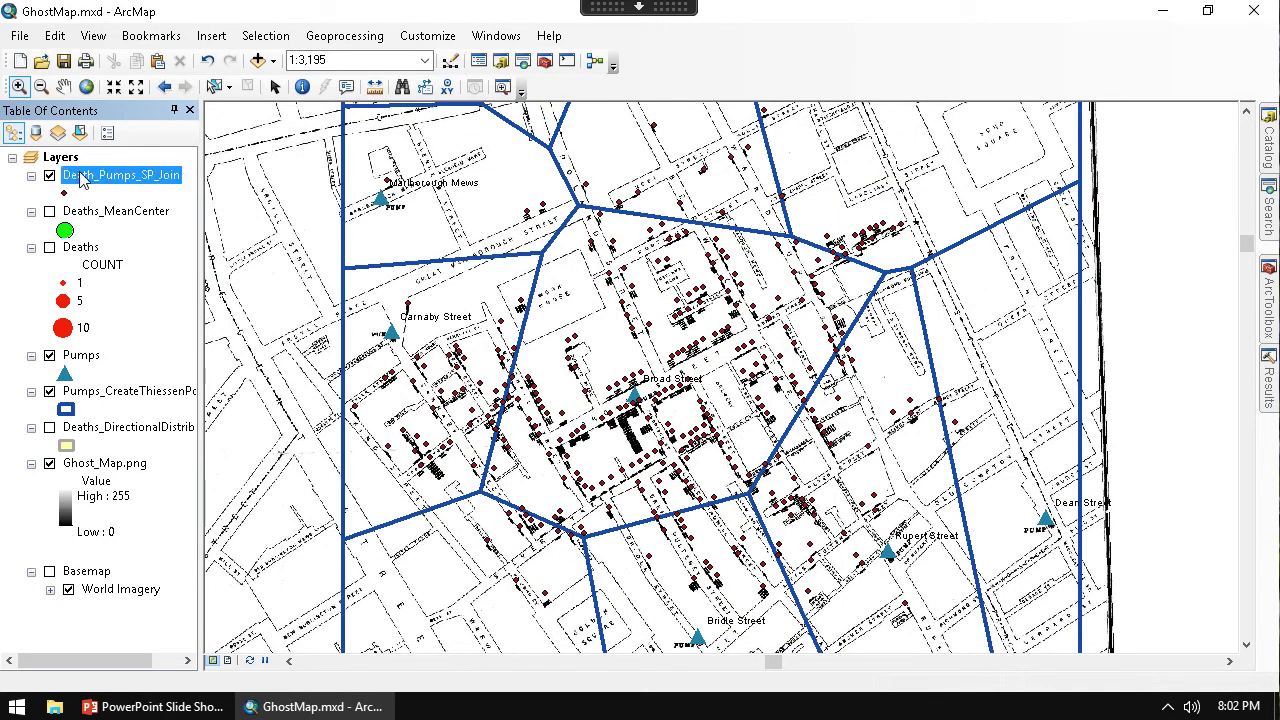
pyautogui.rightClick(86, 177)
pyautogui.click(163, 234)
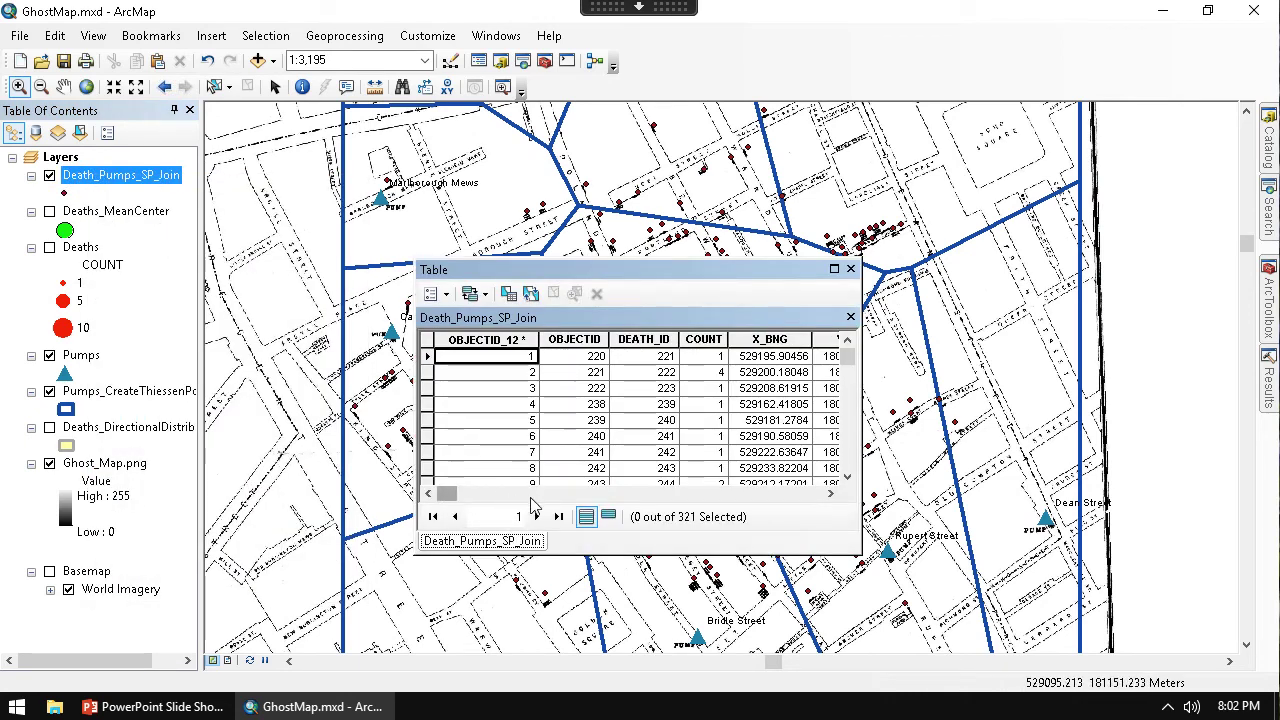
pyautogui.moveTo(449, 500); pyautogui.dragTo(815, 495)
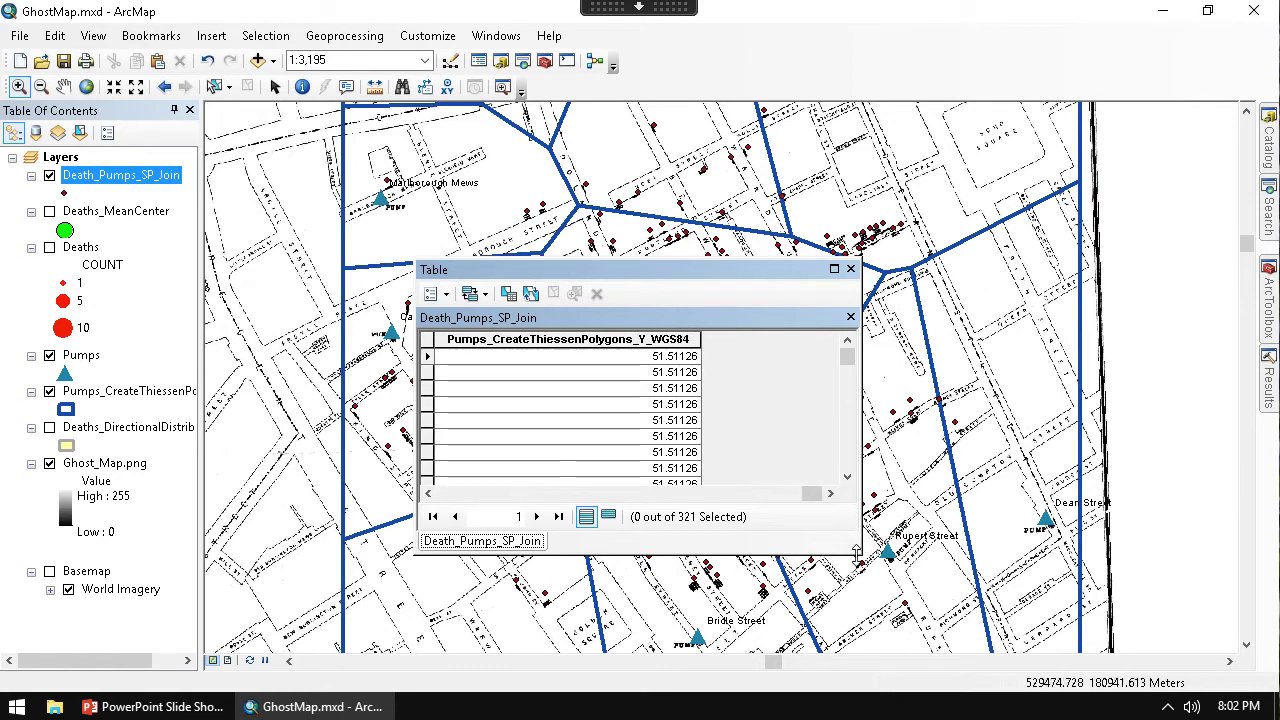
pyautogui.moveTo(857, 550); pyautogui.dragTo(1172, 676)
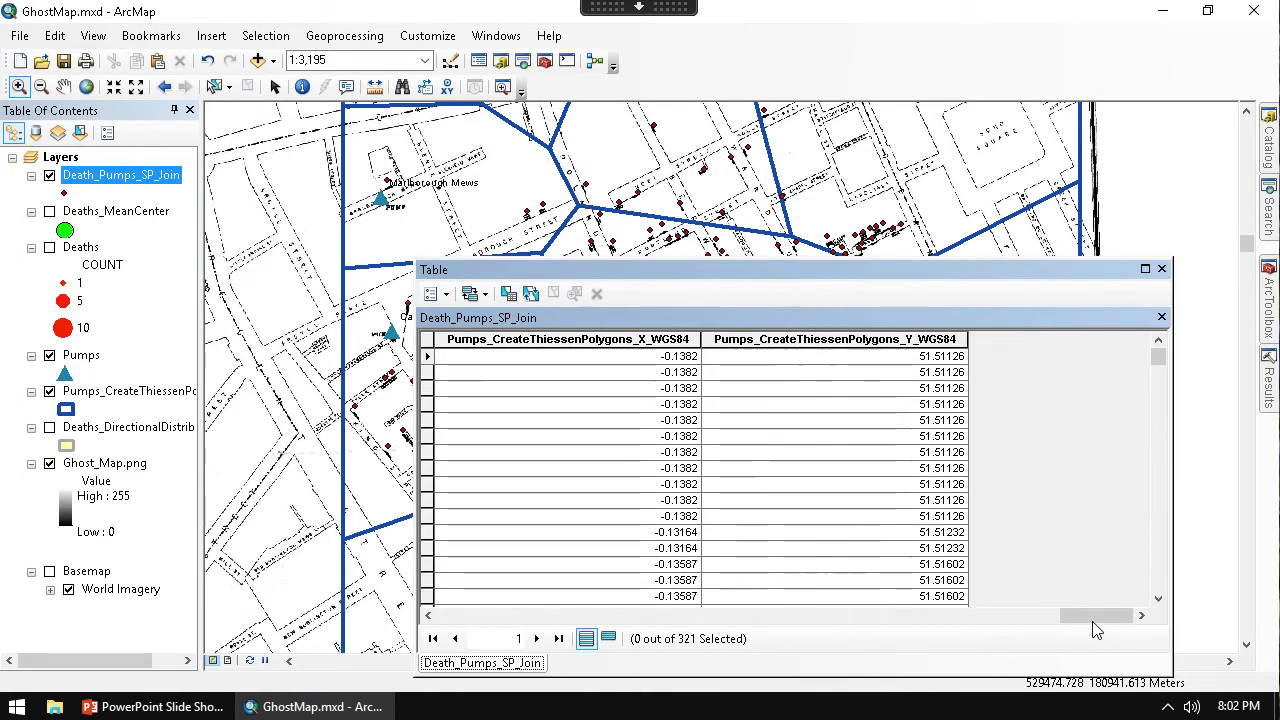
pyautogui.moveTo(1090, 617); pyautogui.dragTo(915, 620)
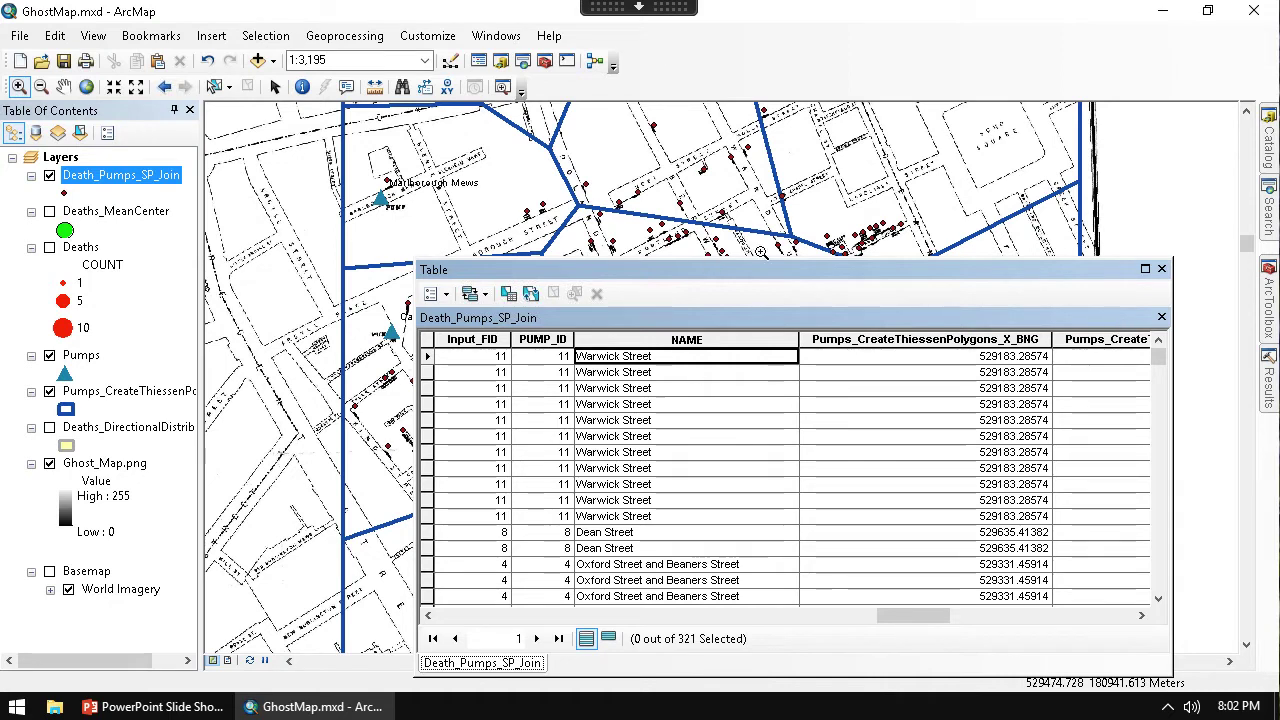
pyautogui.click(1162, 269)
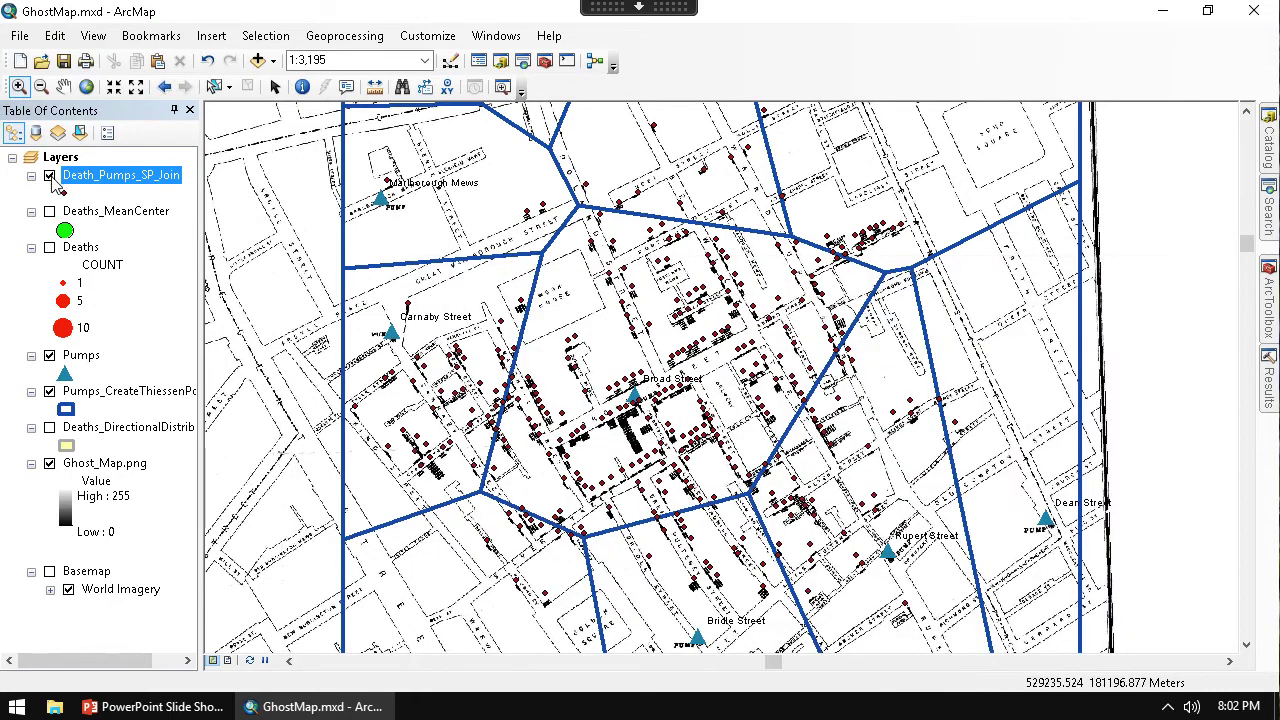
# - Symbolize Death_Pumps_SP_Join as Quantity by category on the NAME field, adding all pump names
pyautogui.rightClick(141, 183)
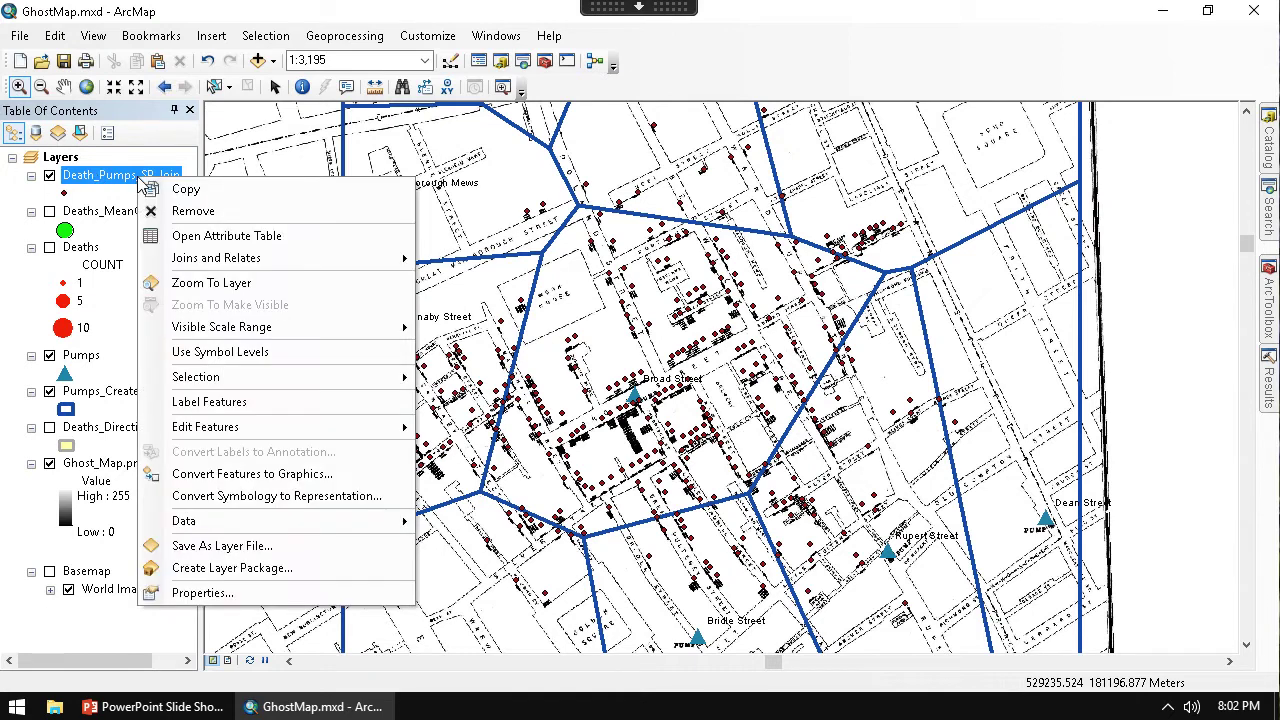
pyautogui.click(222, 595)
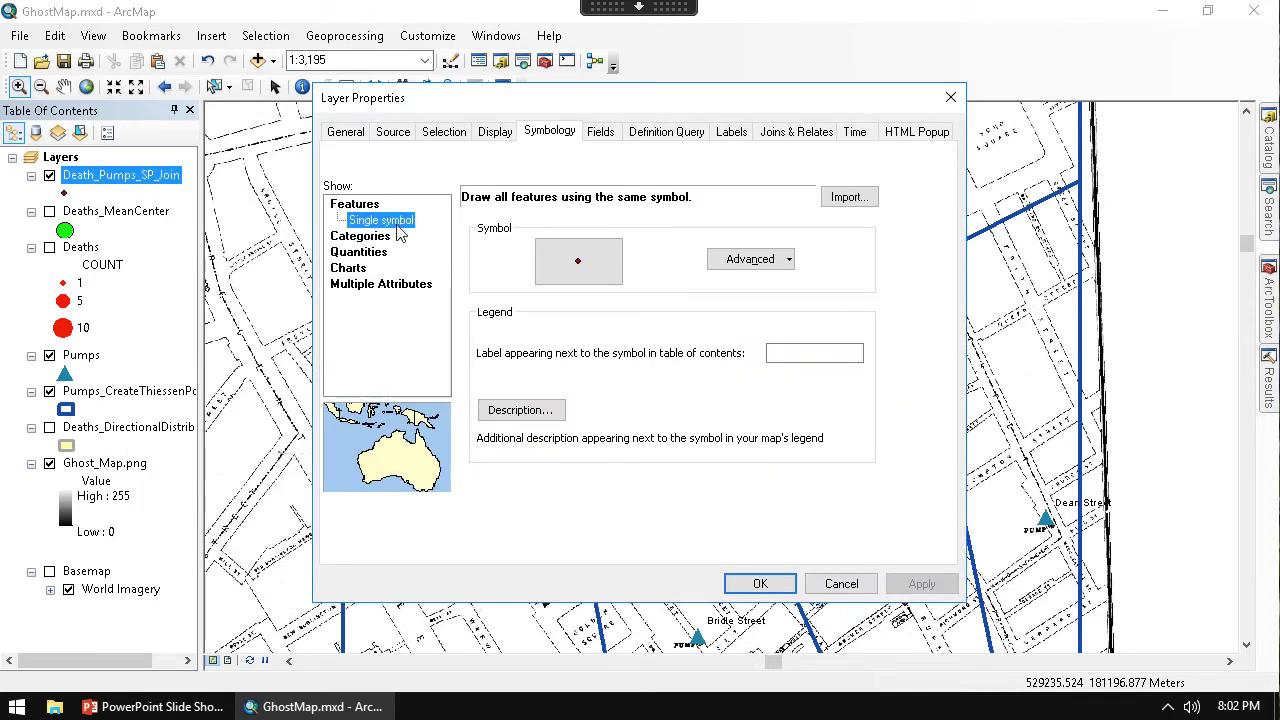
pyautogui.click(390, 286)
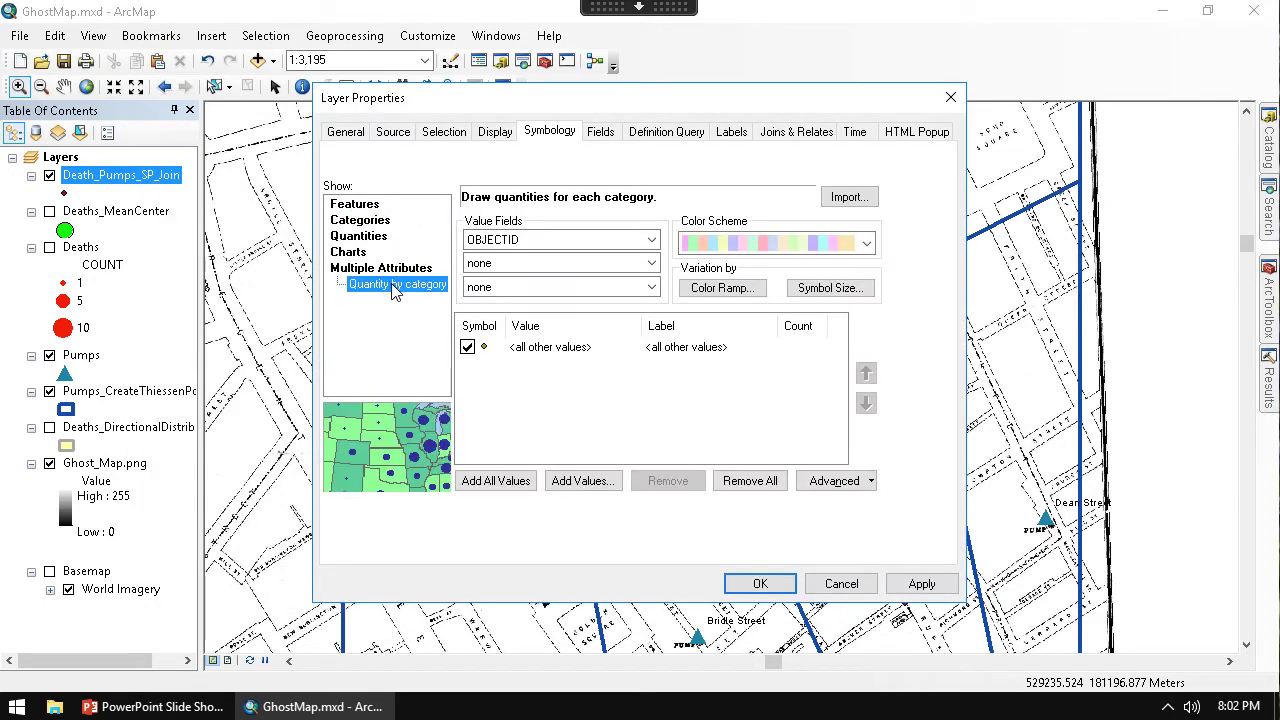
pyautogui.click(597, 241)
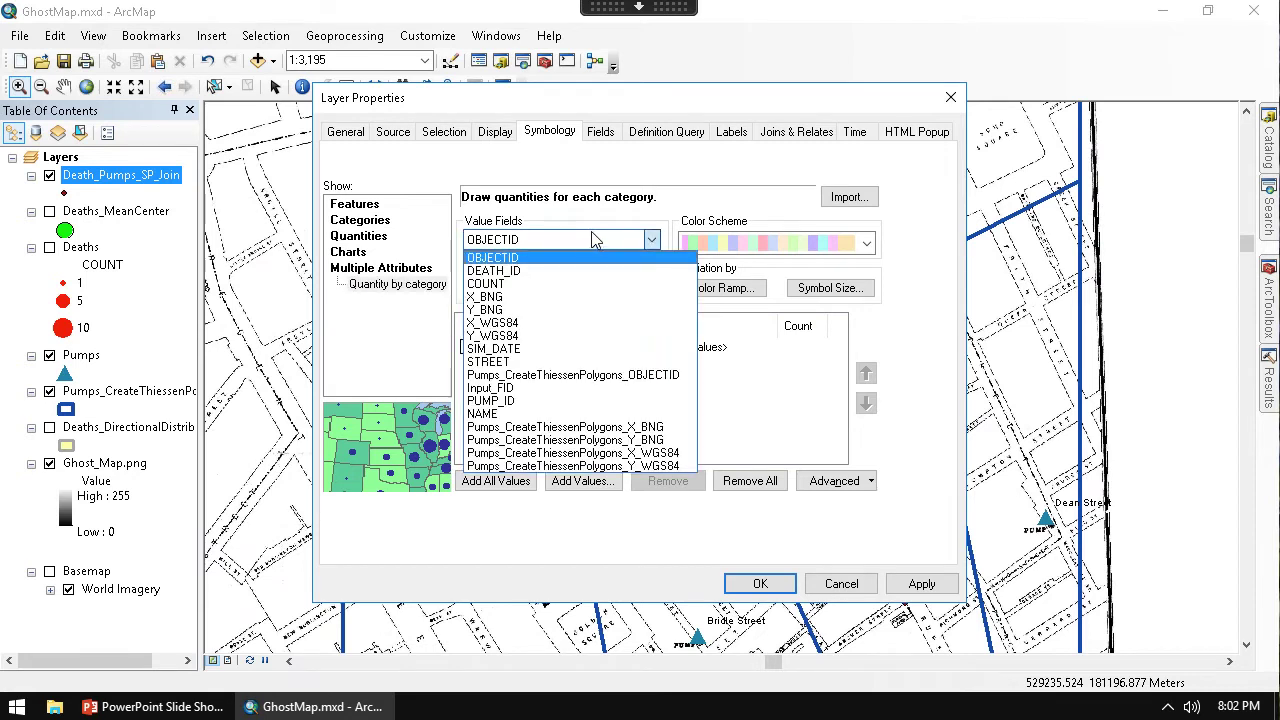
pyautogui.click(513, 414)
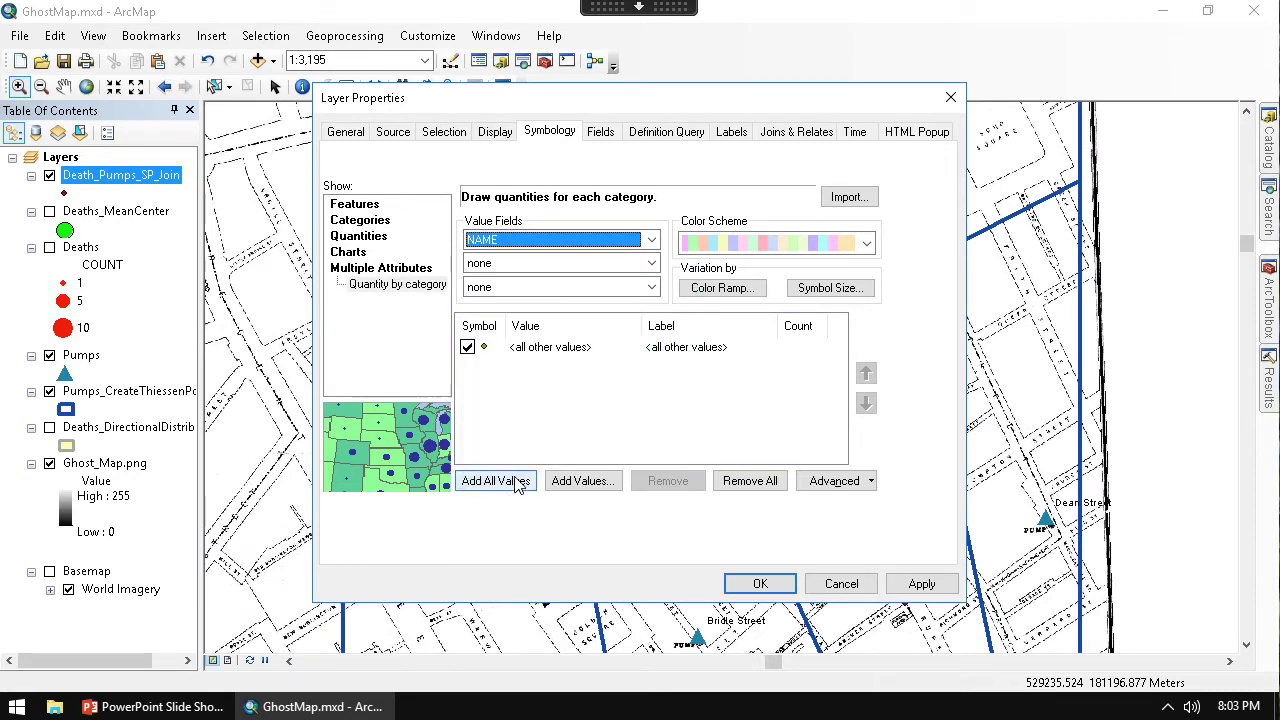
pyautogui.click(515, 482)
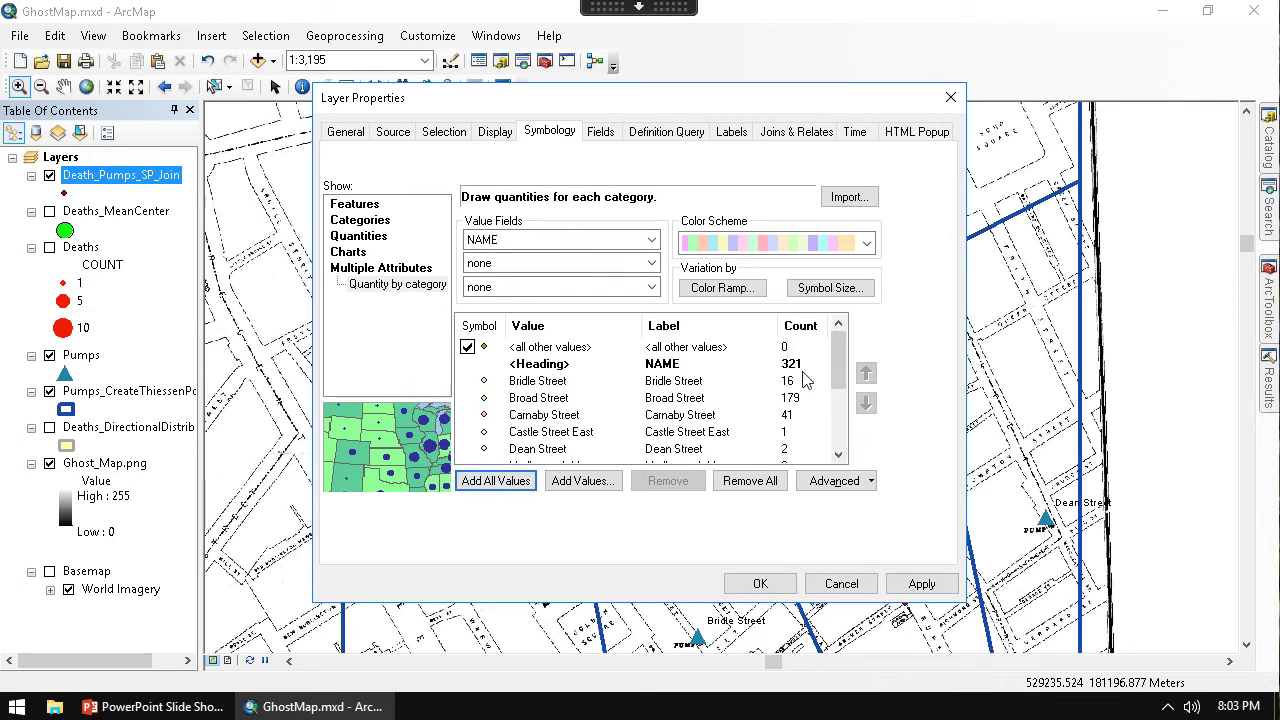
pyautogui.moveTo(840, 356); pyautogui.dragTo(830, 314)
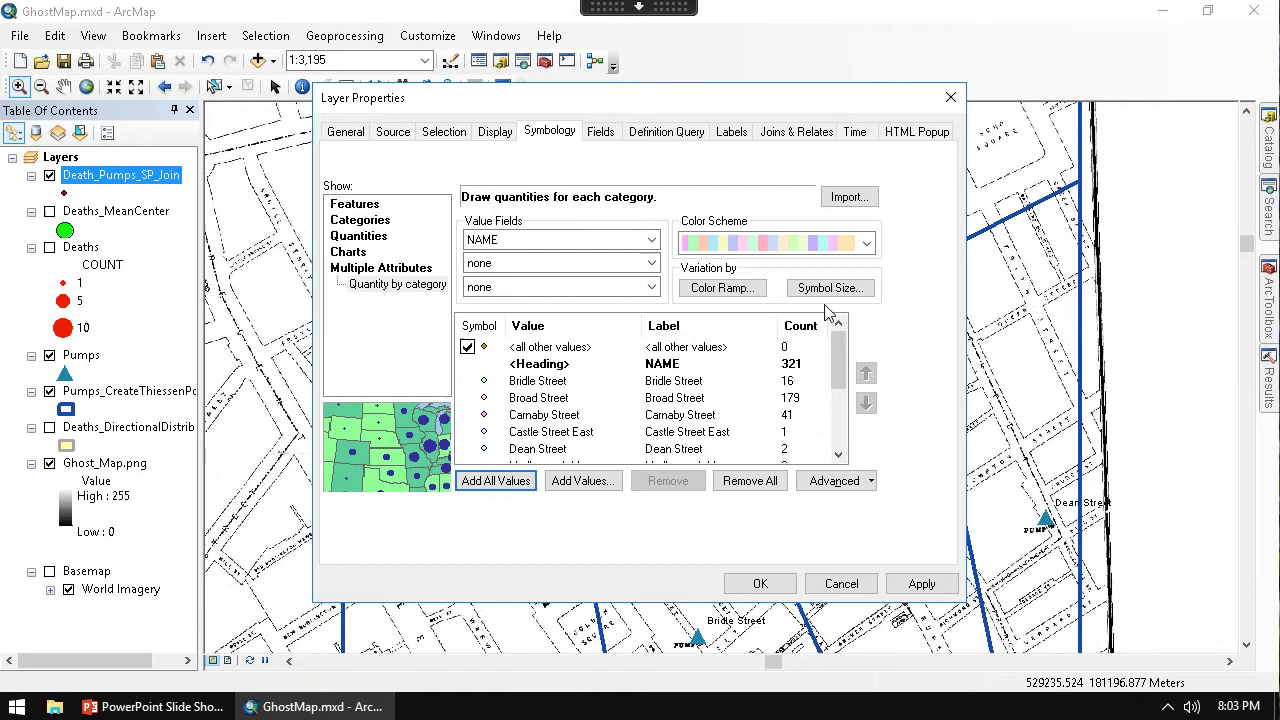
# - Try the green-yellow-red and other colour ramps for the pump categories
pyautogui.click(826, 243)
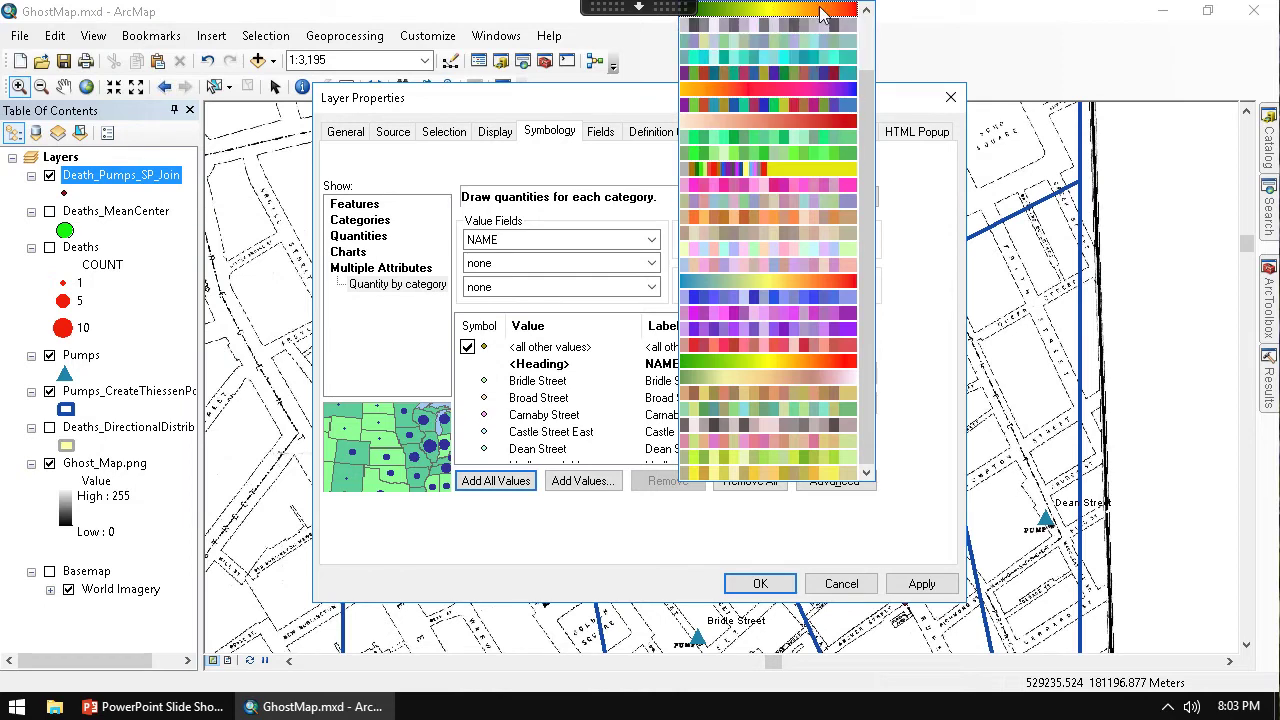
pyautogui.scroll(2, 830, 20)
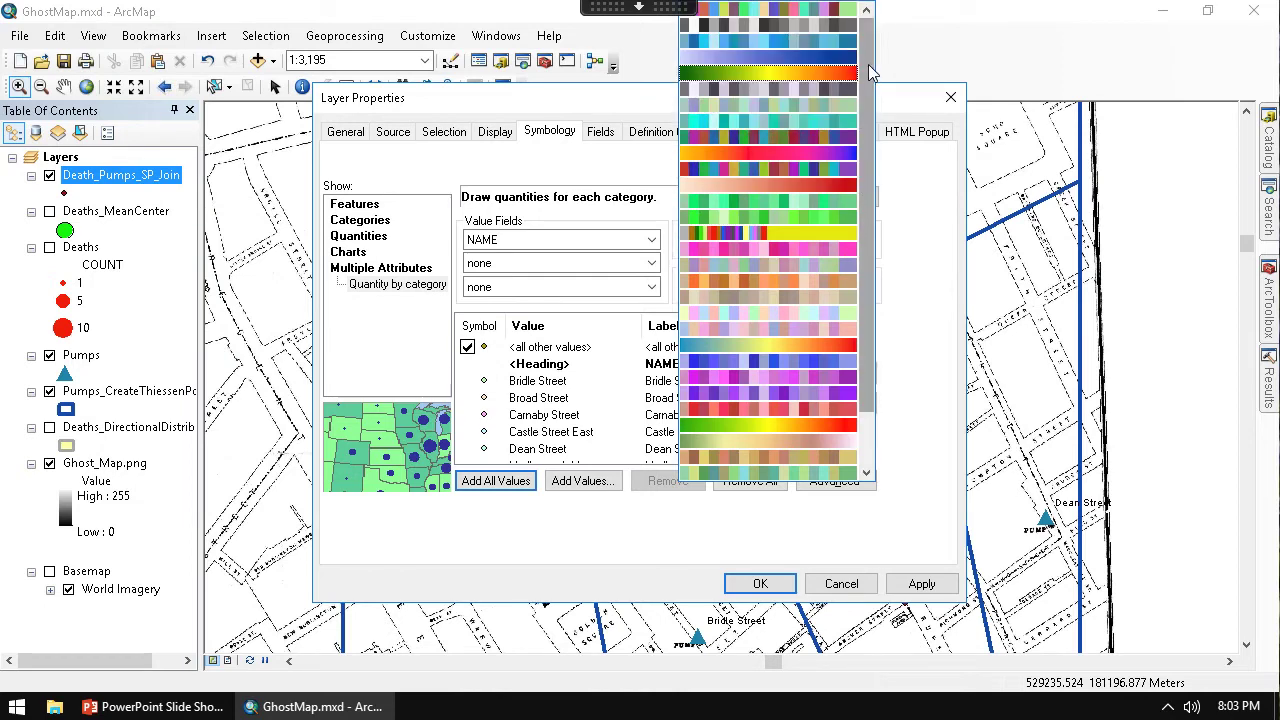
pyautogui.scroll(-2, 870, 72)
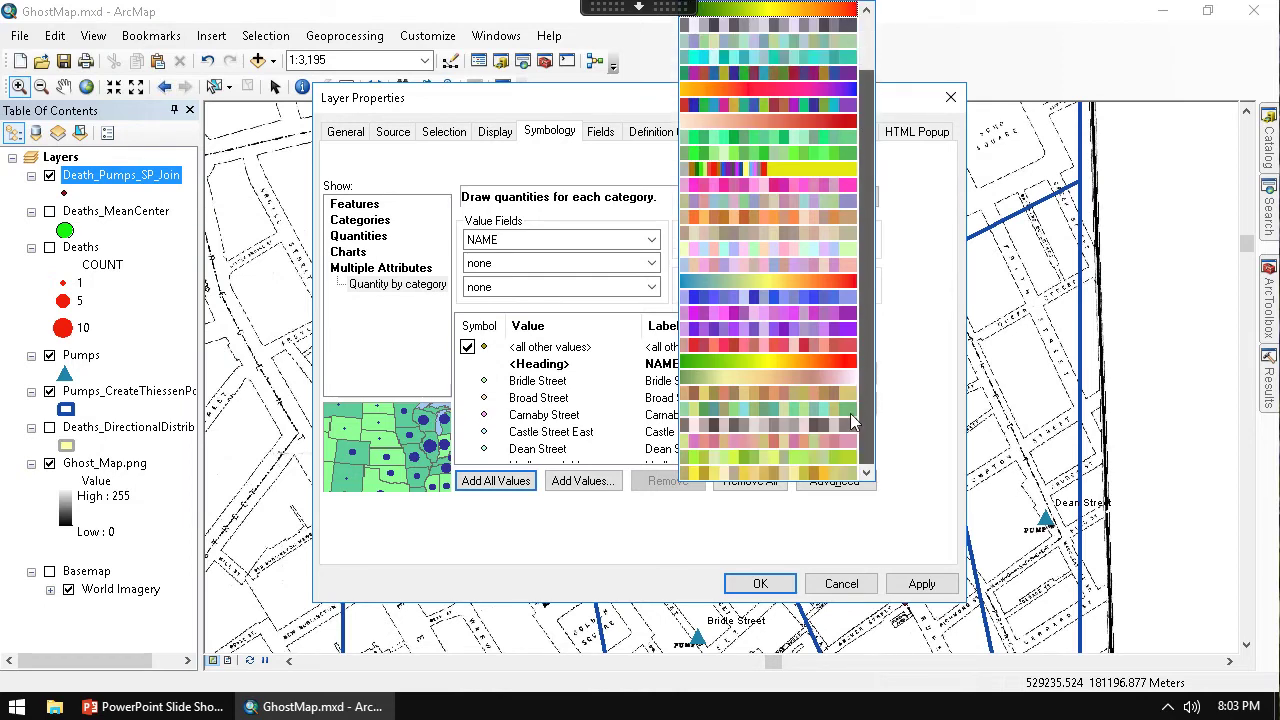
pyautogui.click(807, 362)
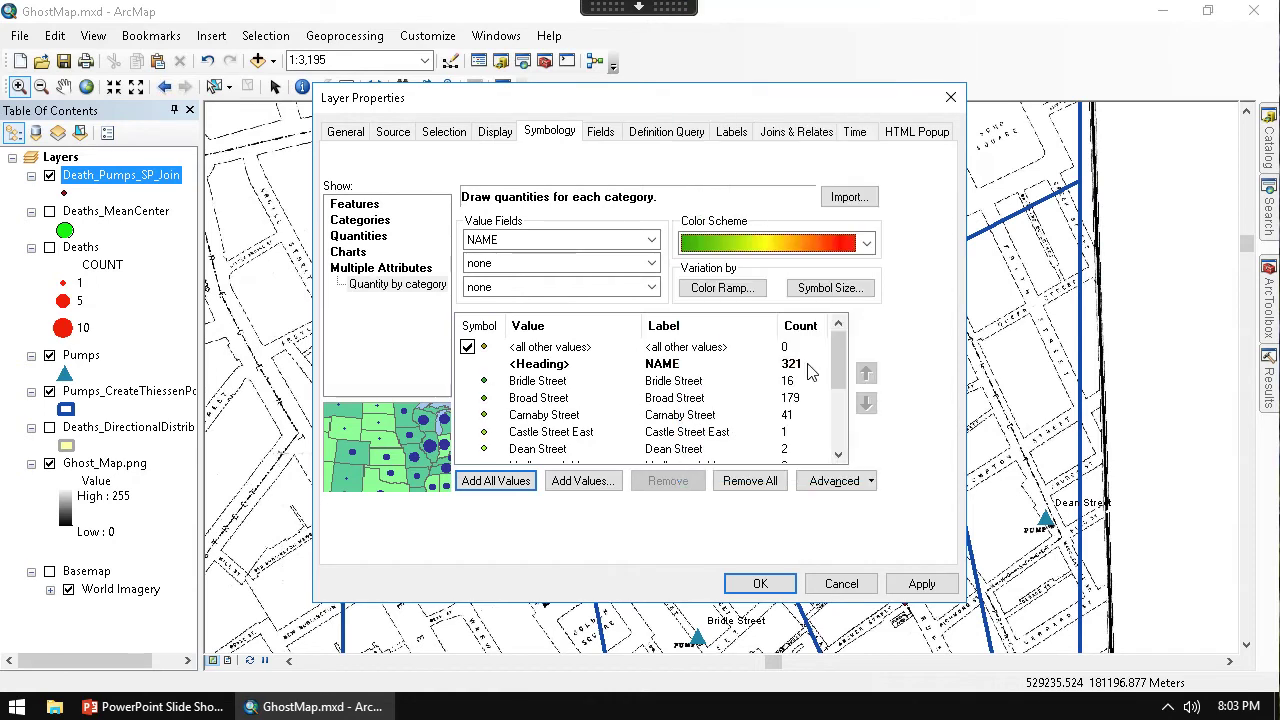
pyautogui.click(818, 249)
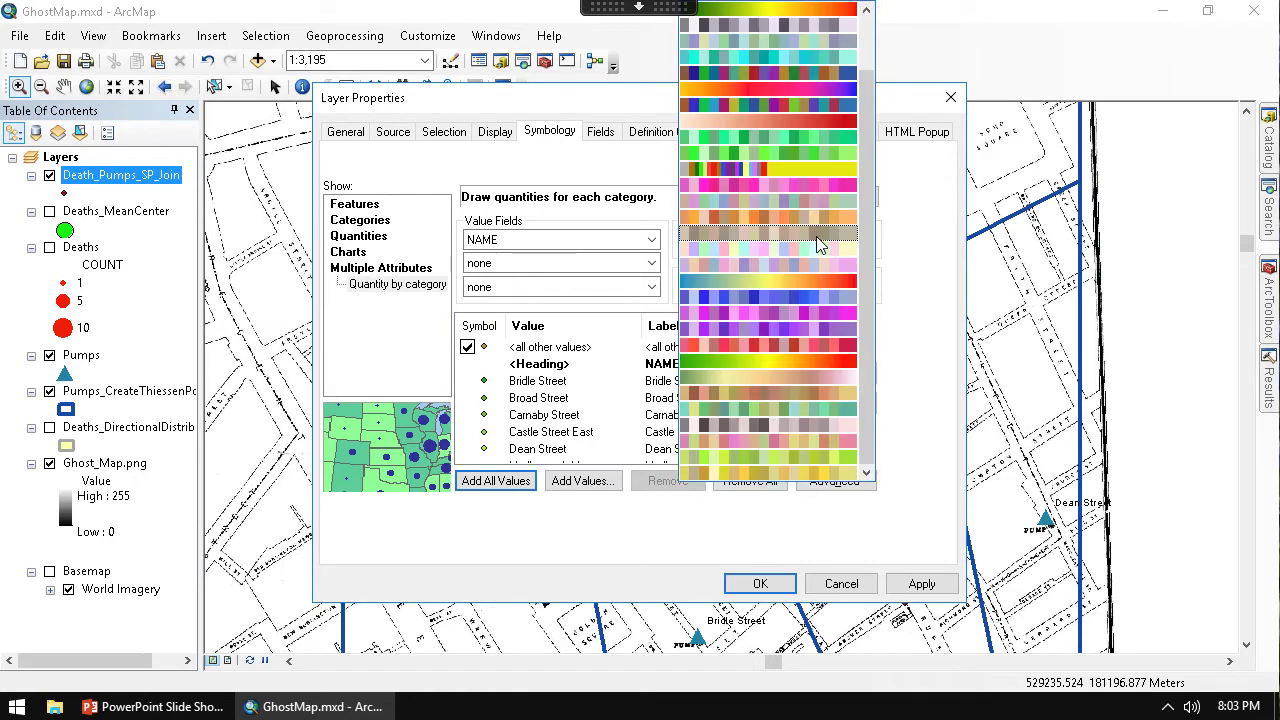
pyautogui.click(847, 178)
pyautogui.moveTo(838, 365); pyautogui.dragTo(832, 300)
pyautogui.click(741, 289)
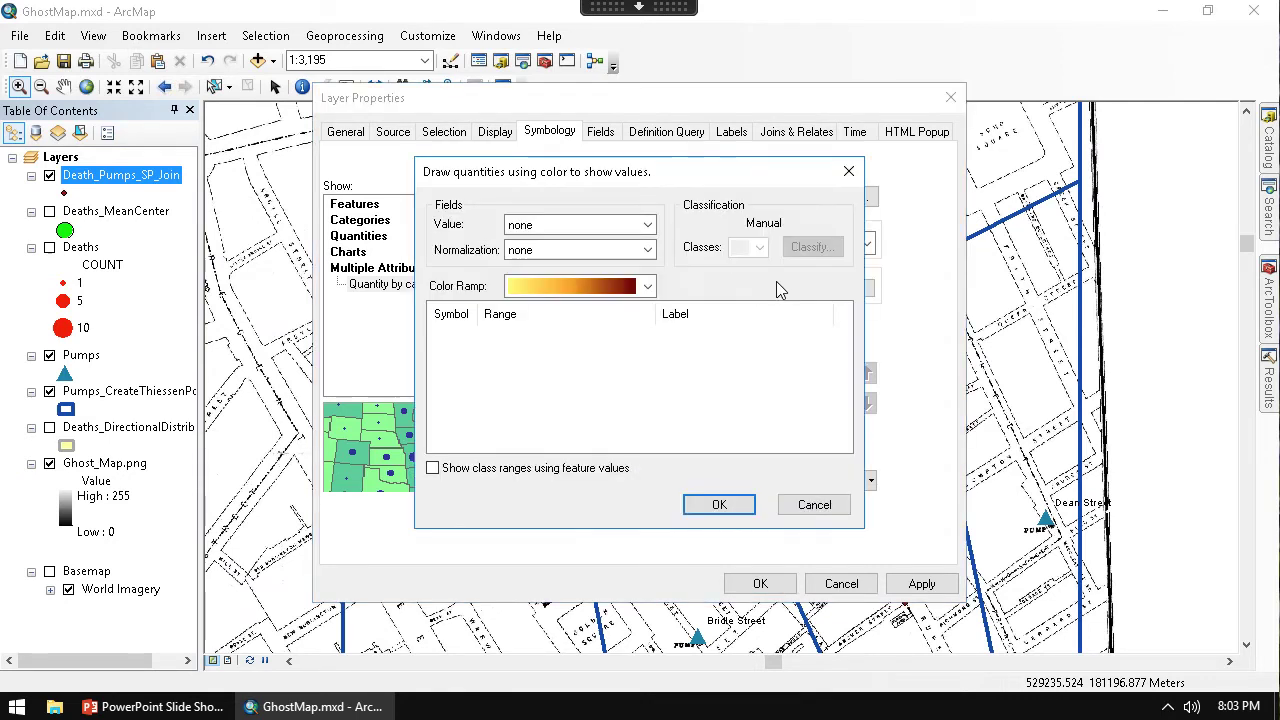
# - Apply a multicolour scheme to the pump NAME categories
pyautogui.click(852, 167)
pyautogui.click(826, 289)
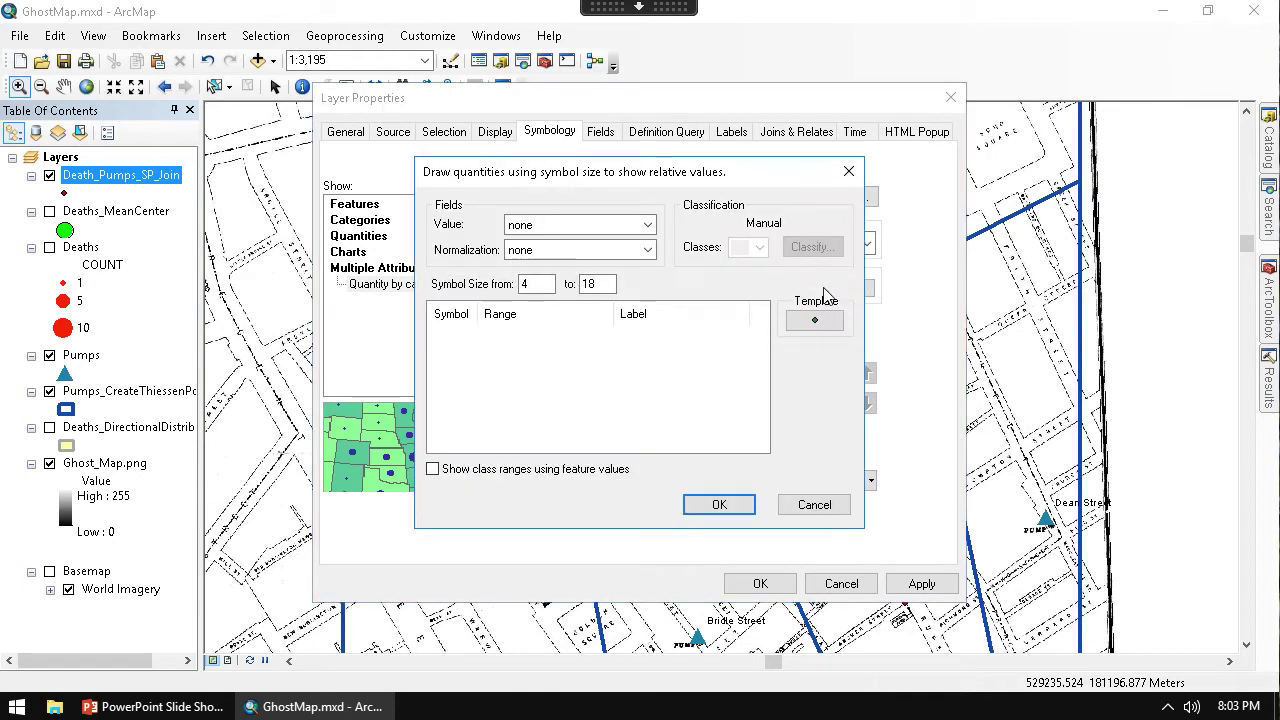
pyautogui.click(846, 168)
pyautogui.click(866, 243)
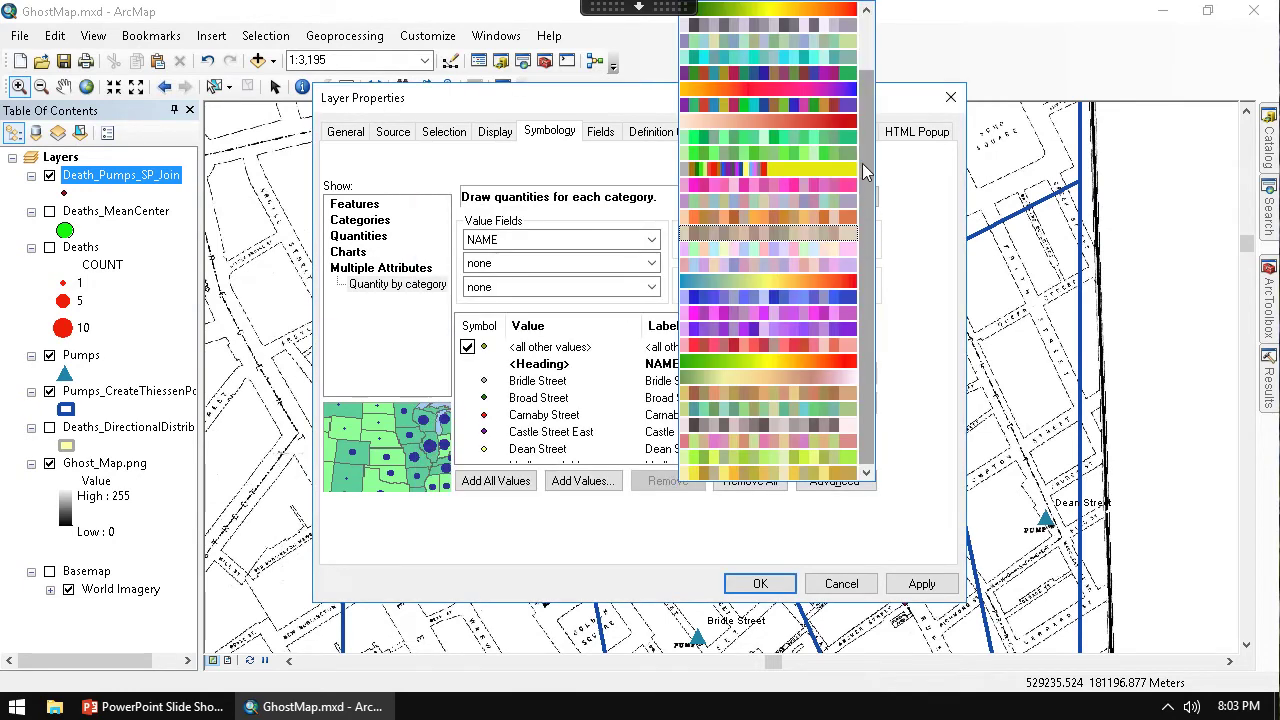
pyautogui.scroll(3, 866, 120)
pyautogui.click(797, 14)
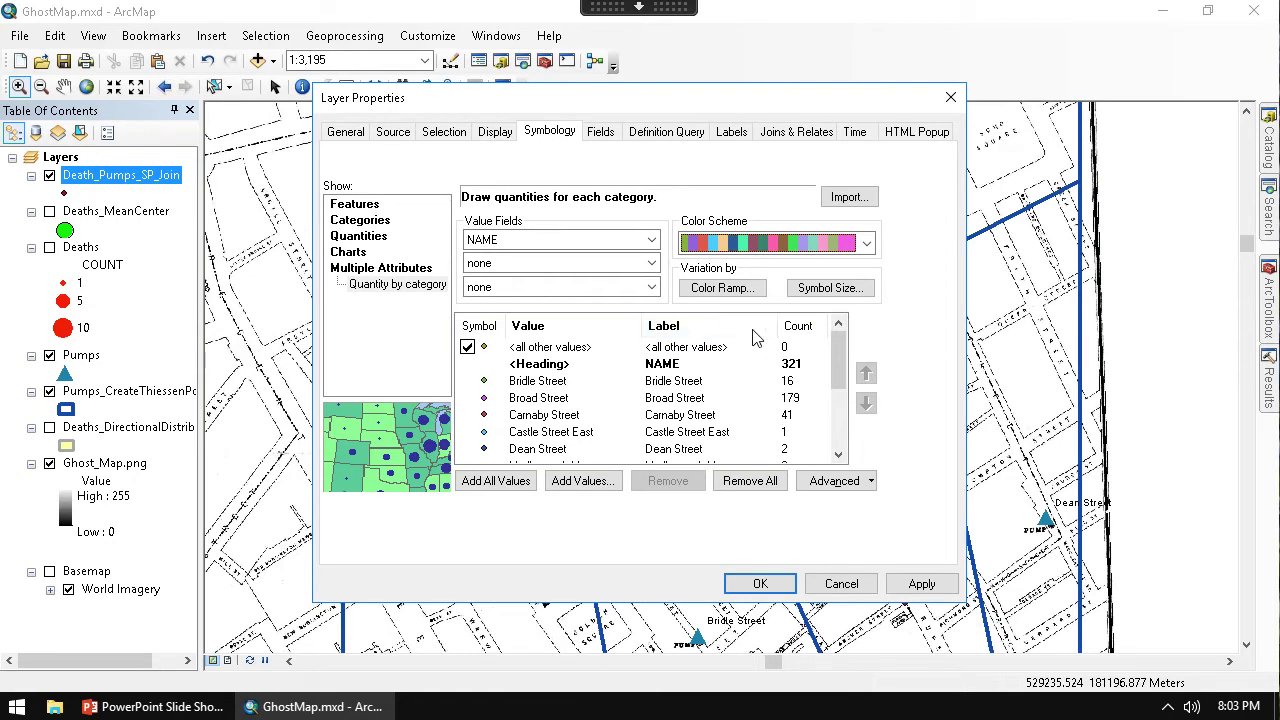
# - Size the death symbols by the COUNT field in five Natural Breaks classes and apply
pyautogui.click(818, 289)
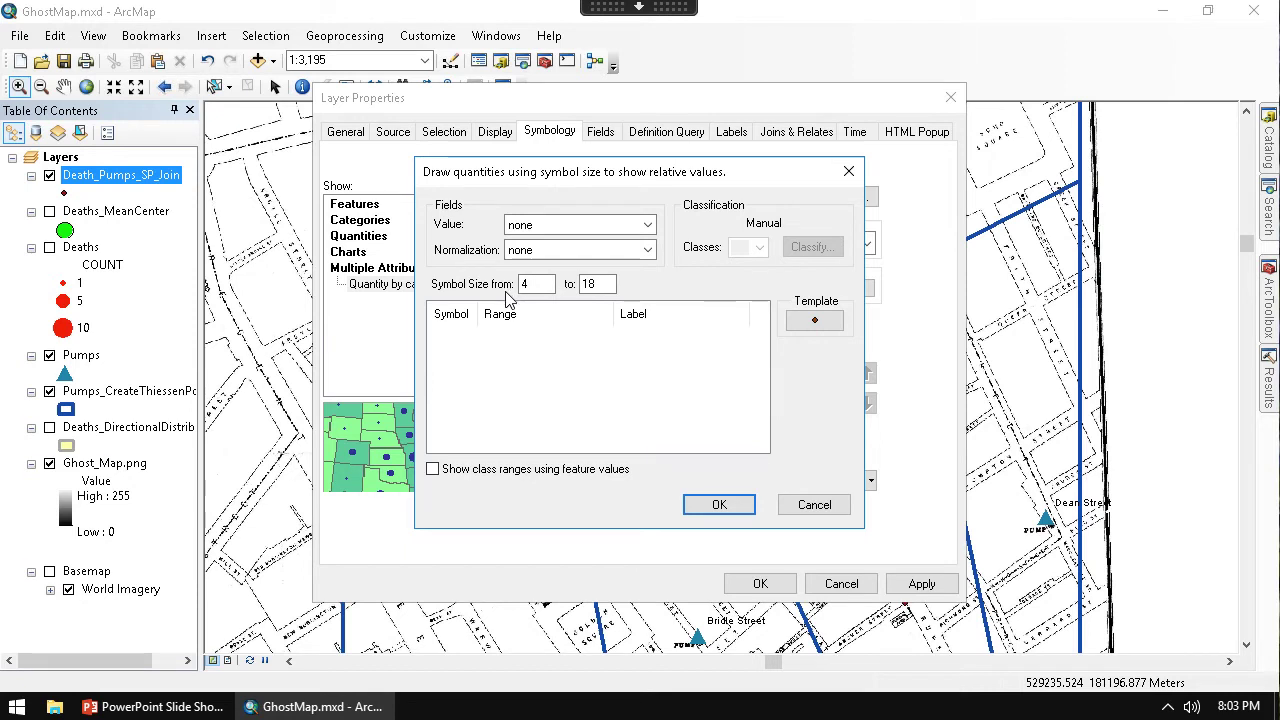
pyautogui.click(617, 227)
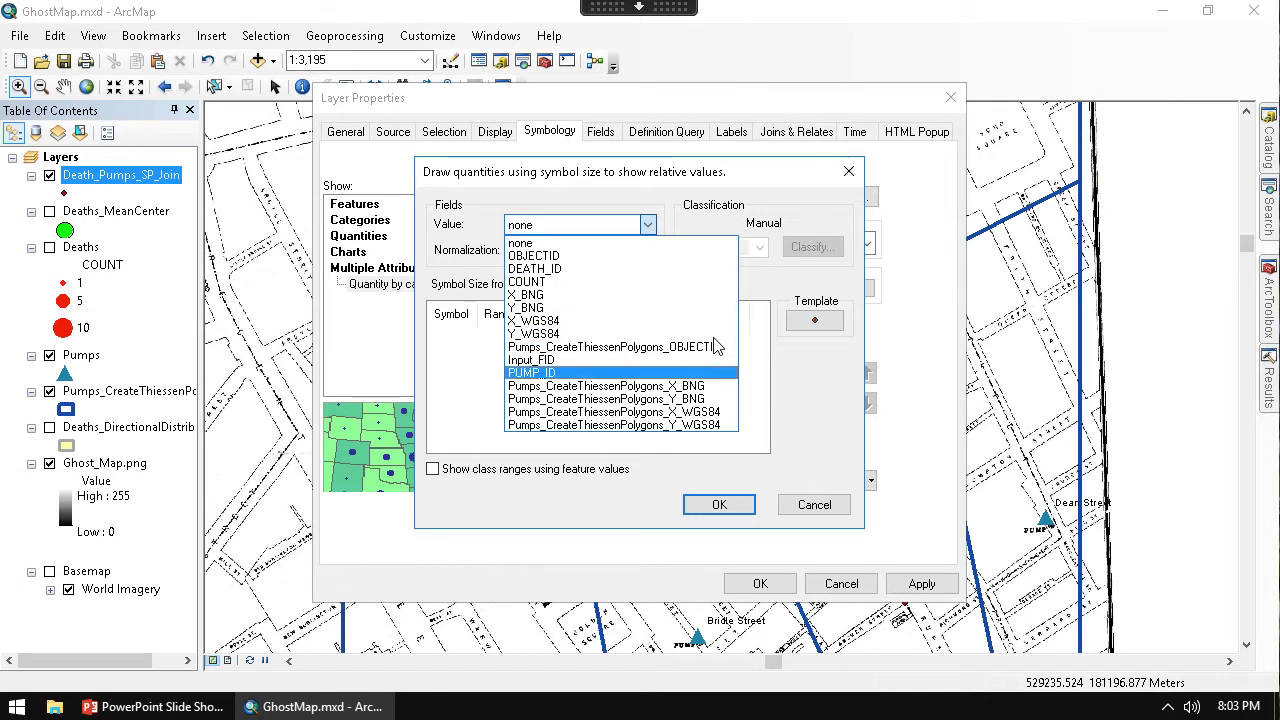
pyautogui.click(566, 282)
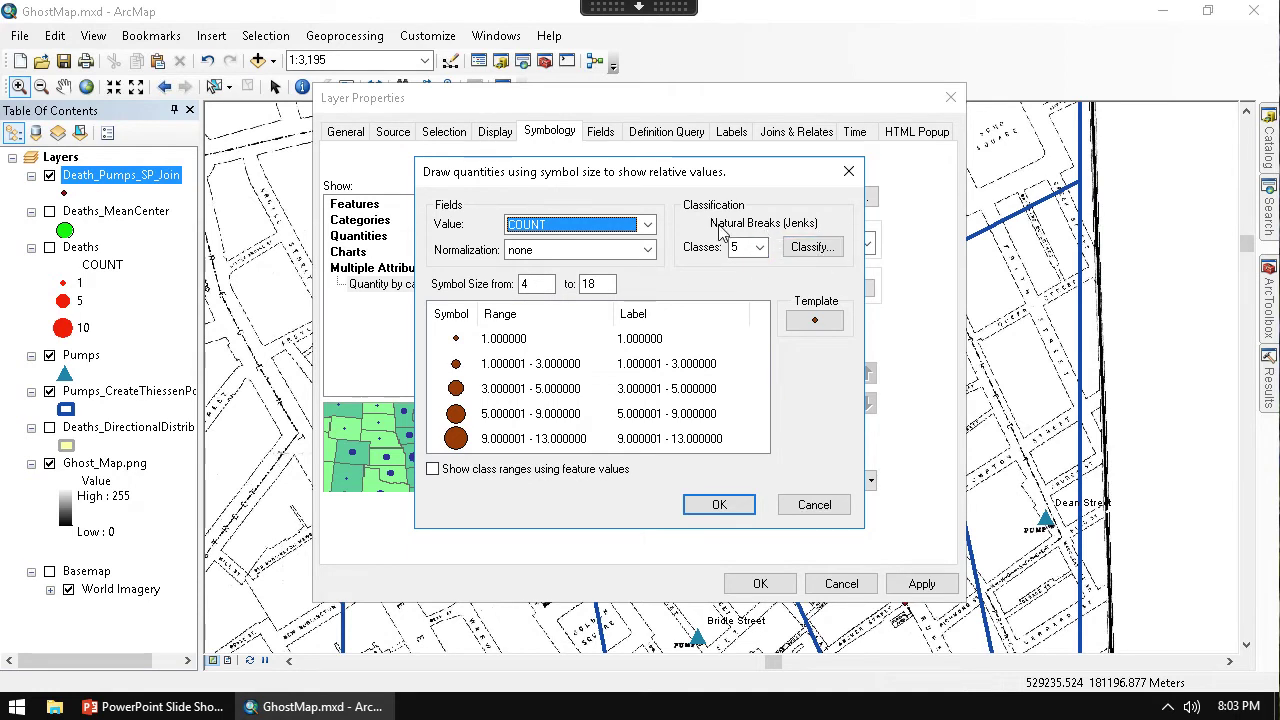
pyautogui.click(812, 247)
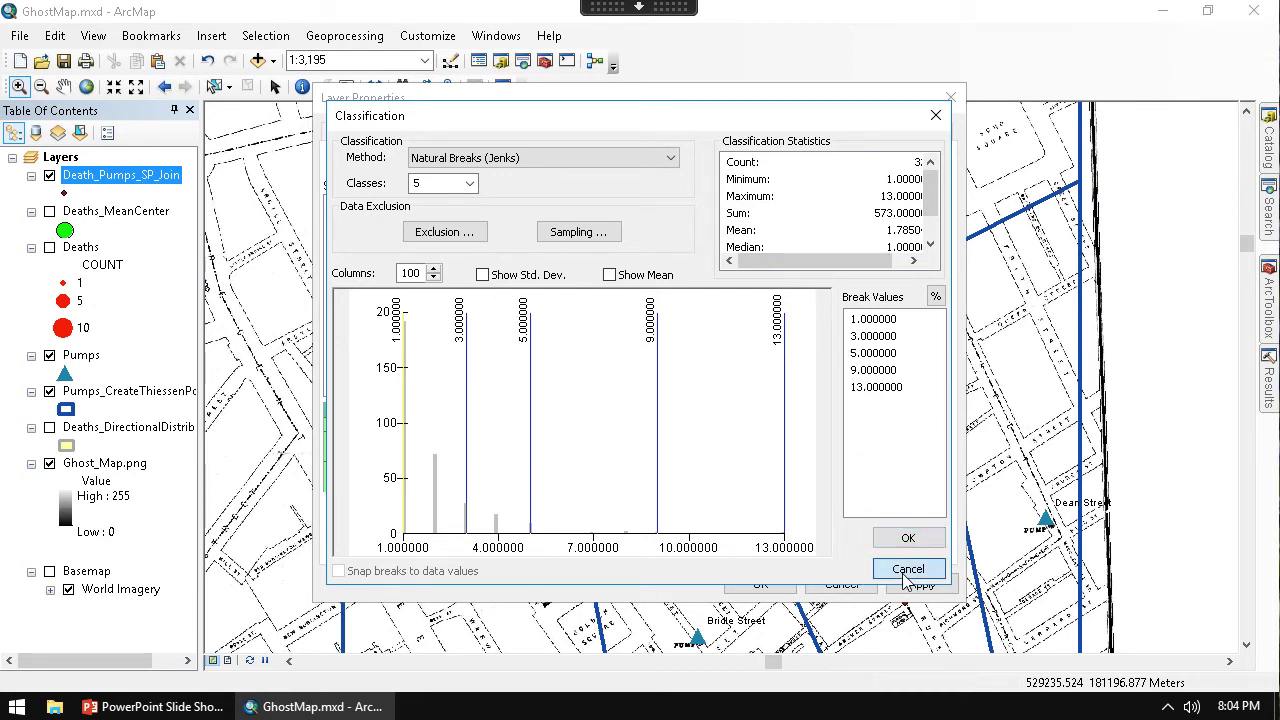
pyautogui.click(910, 537)
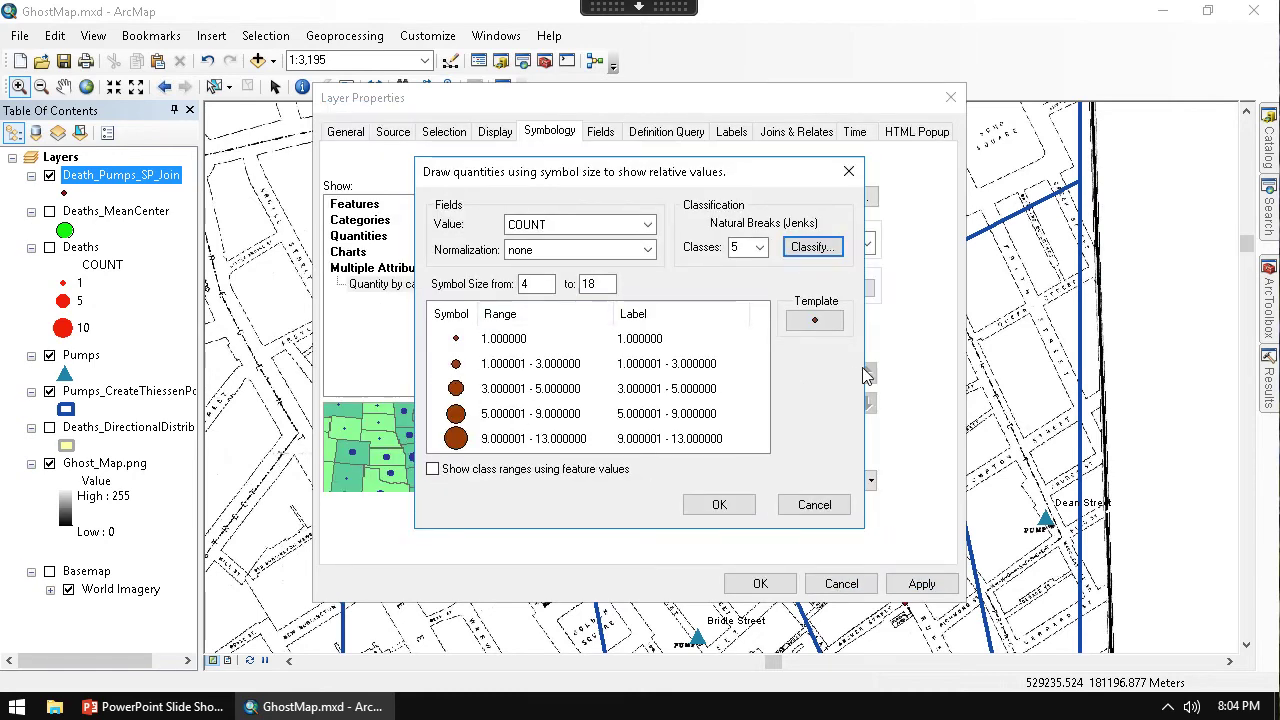
pyautogui.click(722, 506)
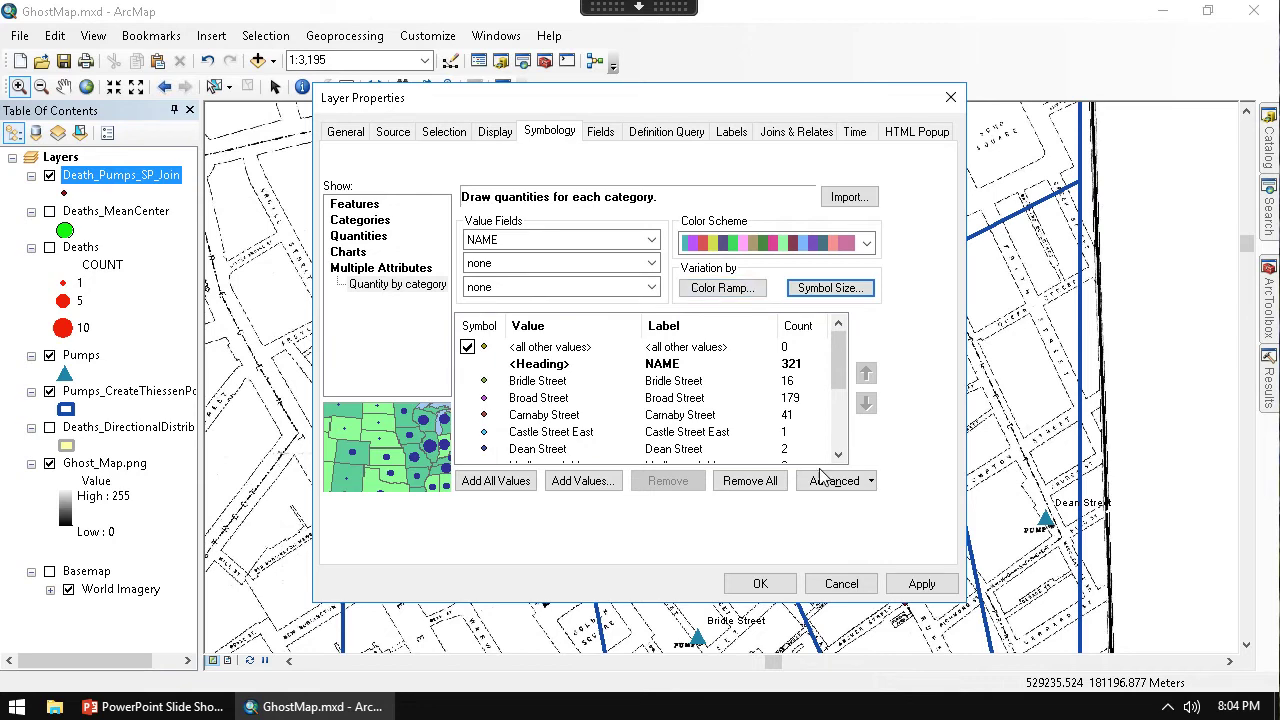
pyautogui.click(756, 583)
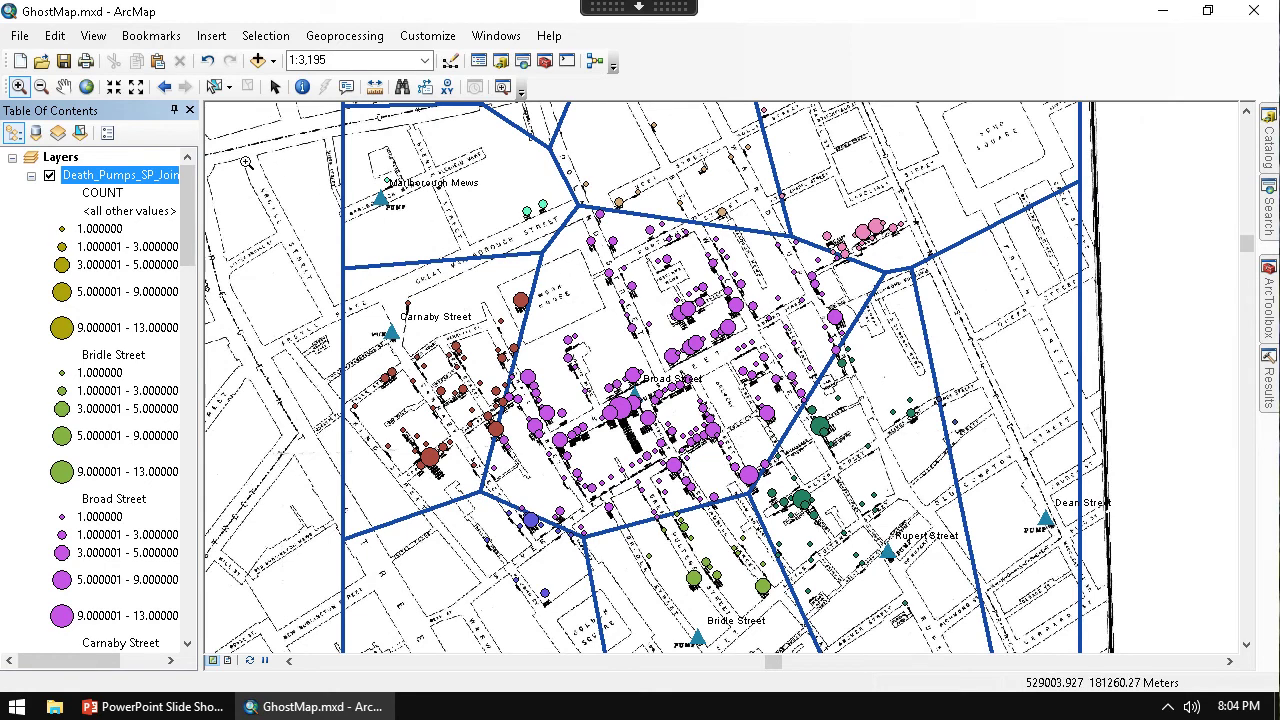
# - Pan from the map's top edge to southern pumps like Bridle Street, recentring on Broad Street
pyautogui.click(63, 86)
pyautogui.moveTo(870, 175); pyautogui.dragTo(748, 367)
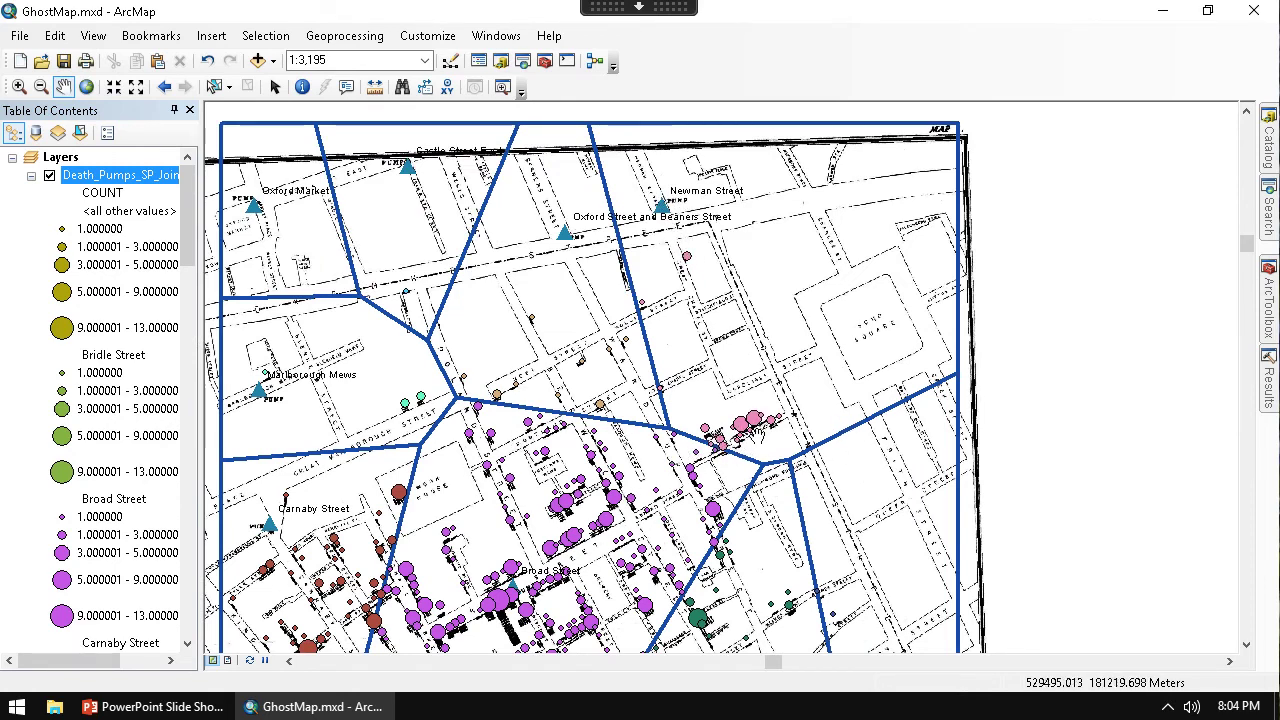
pyautogui.moveTo(332, 521); pyautogui.dragTo(407, 386)
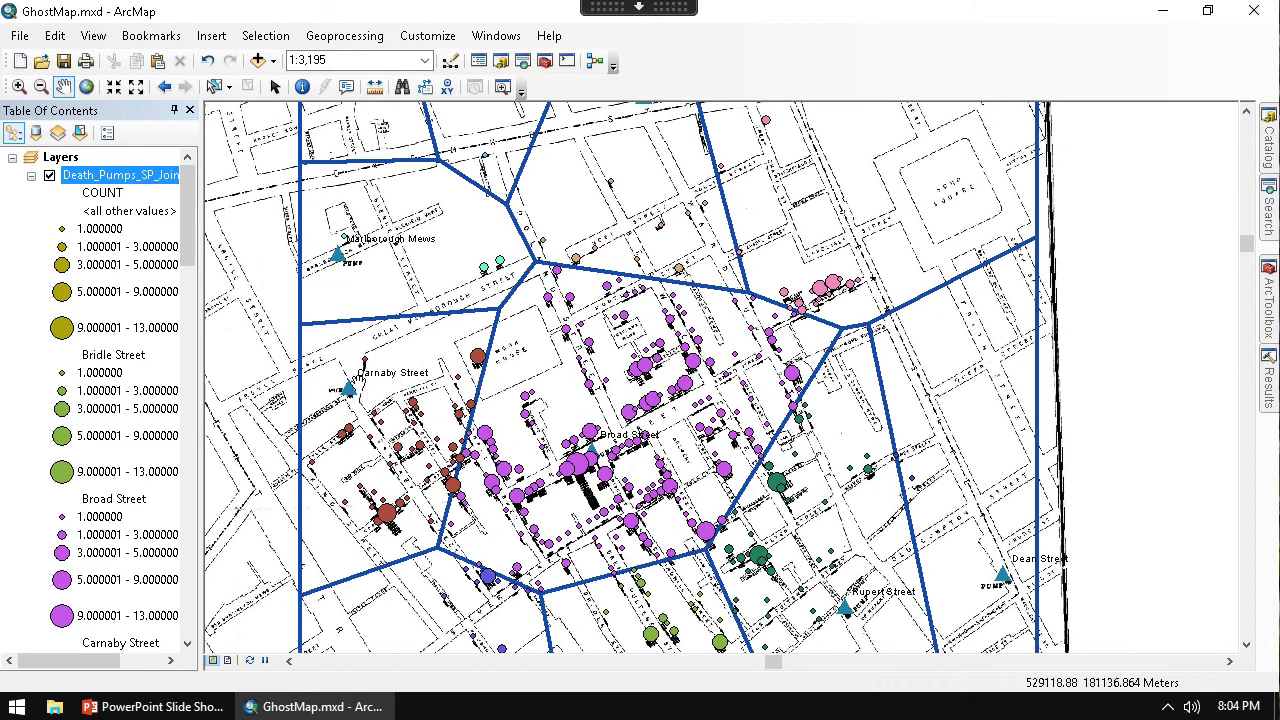
pyautogui.moveTo(455, 497); pyautogui.dragTo(320, 258)
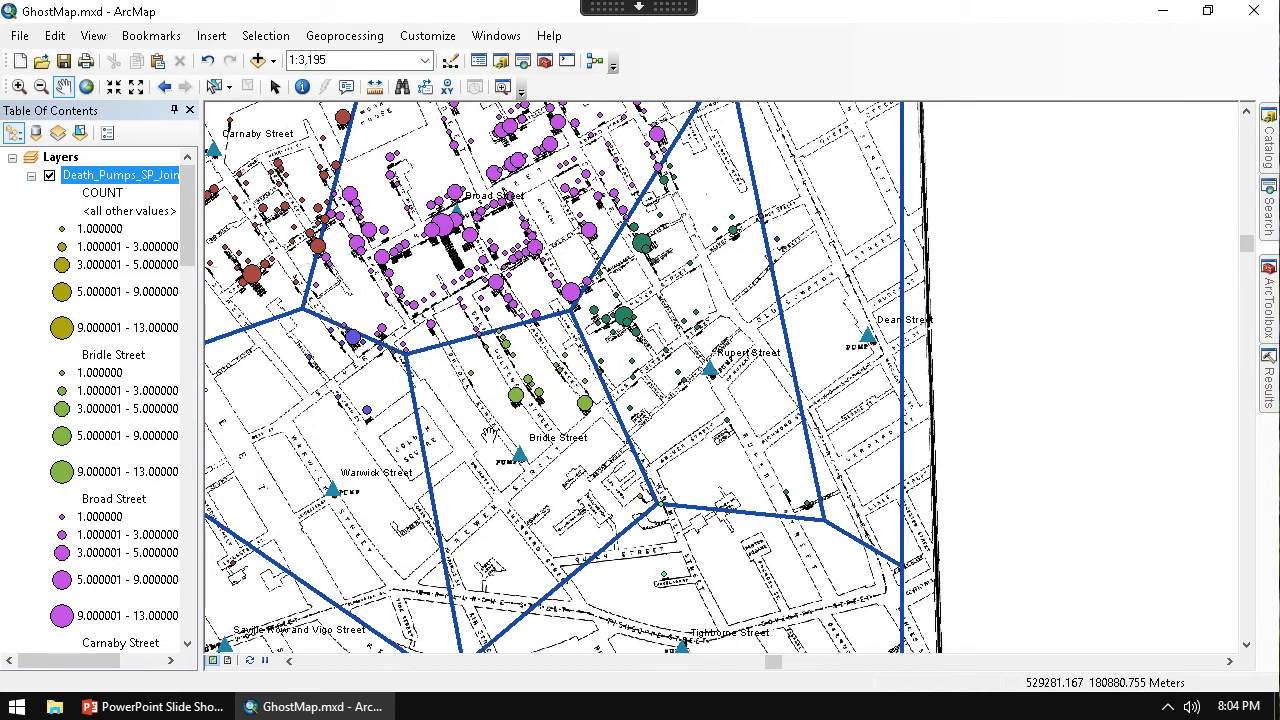
pyautogui.moveTo(277, 418); pyautogui.dragTo(342, 482)
pyautogui.moveTo(762, 231); pyautogui.dragTo(757, 282)
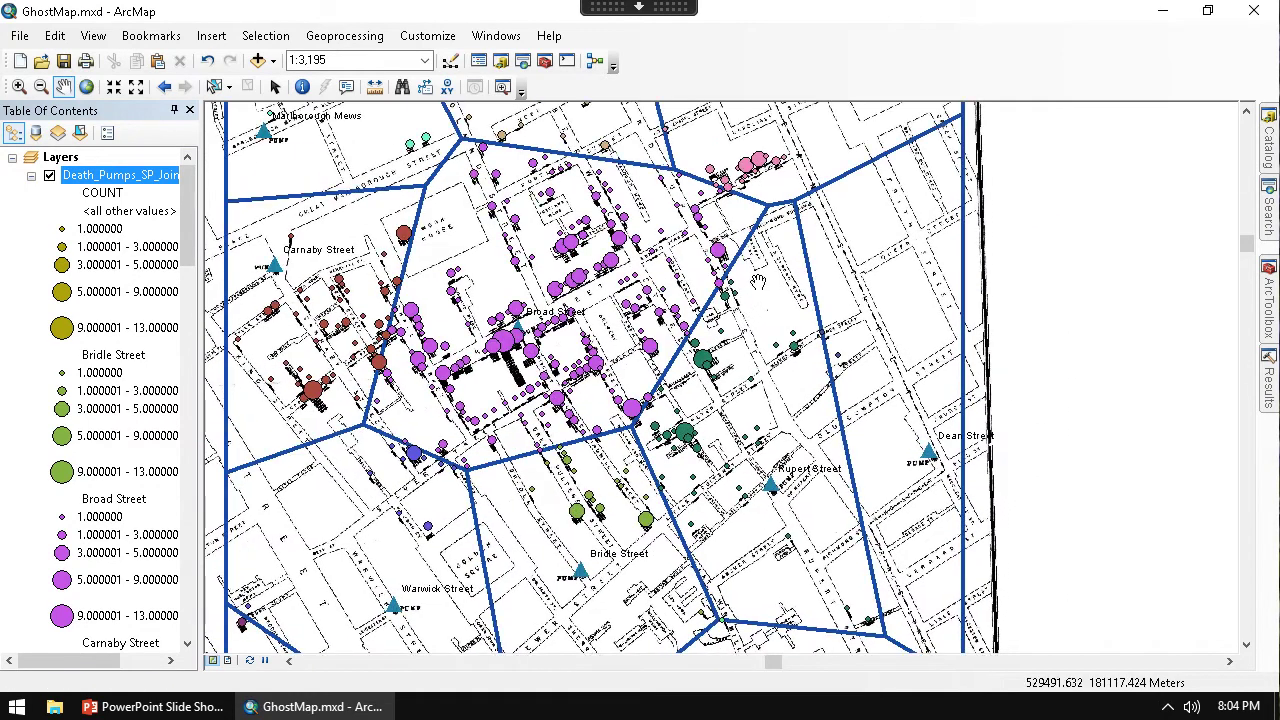